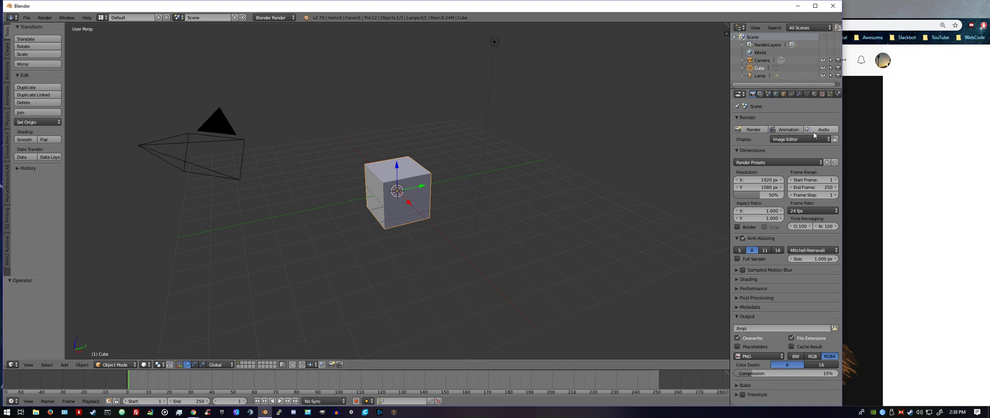
# - Switch to the browser and read the Medium hair article's opening section on getting the HairNet add-on
pyautogui.click(931, 130)
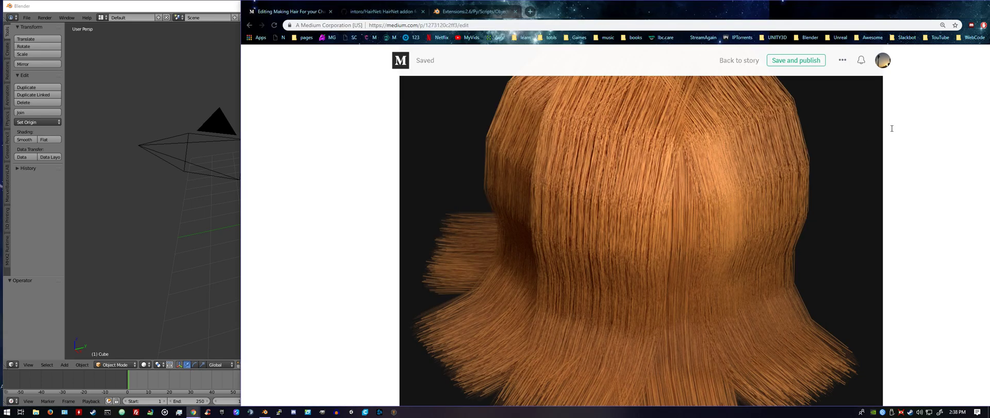
pyautogui.scroll(-6, 566, 190)
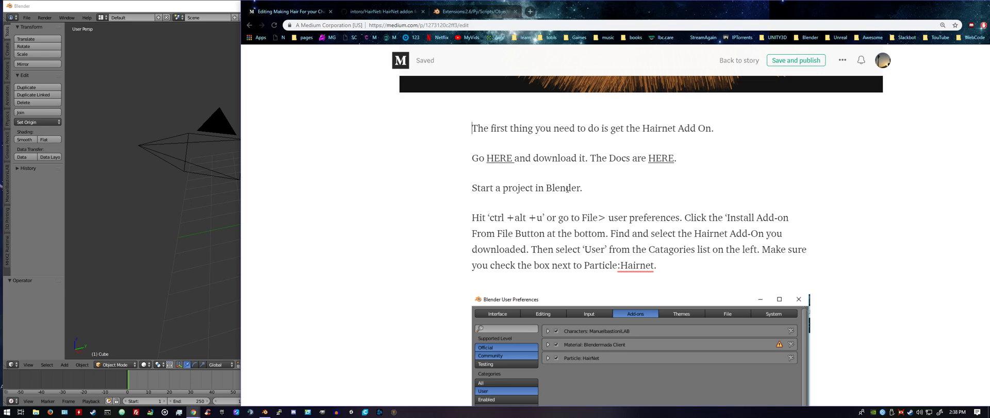
pyautogui.scroll(4, 567, 189)
pyautogui.scroll(-2, 567, 189)
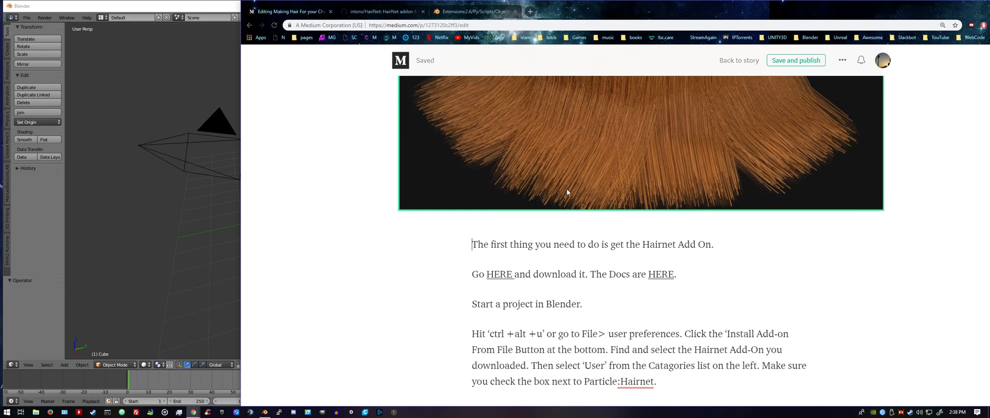
pyautogui.scroll(5, 567, 189)
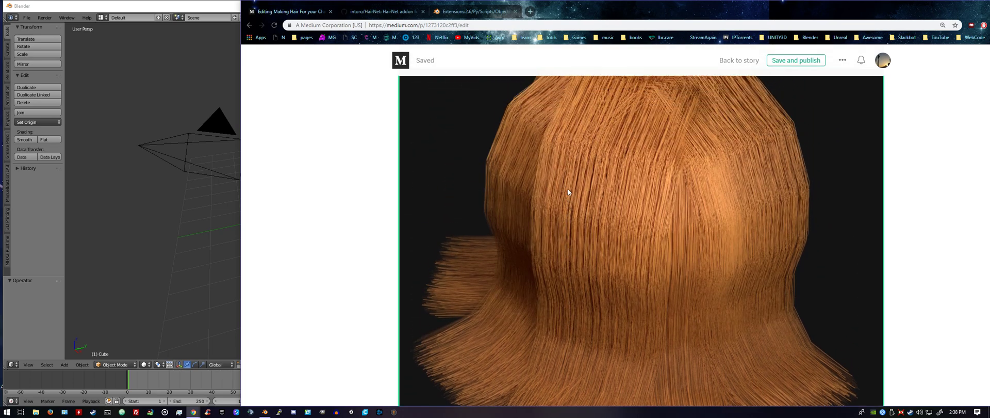
pyautogui.scroll(-6, 568, 189)
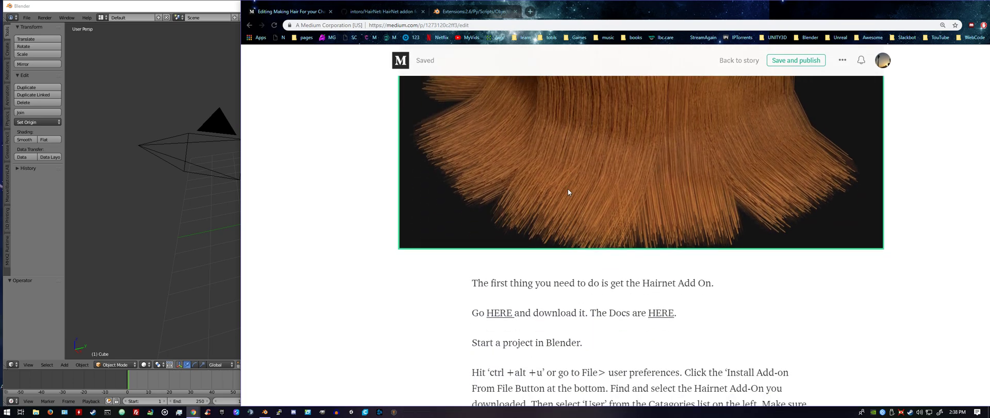
# - Check the HairNet GitHub repository page and the article's instructions for installing the add-on in Blender
pyautogui.click(395, 12)
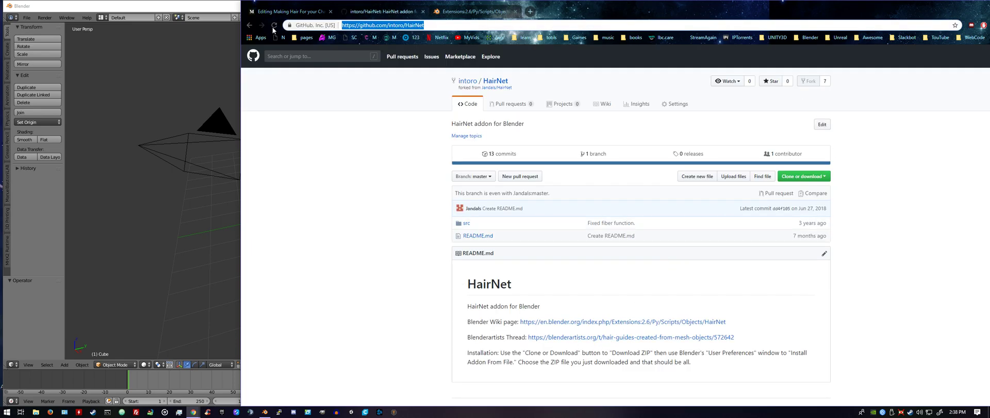
pyautogui.click(281, 11)
pyautogui.scroll(-2, 574, 190)
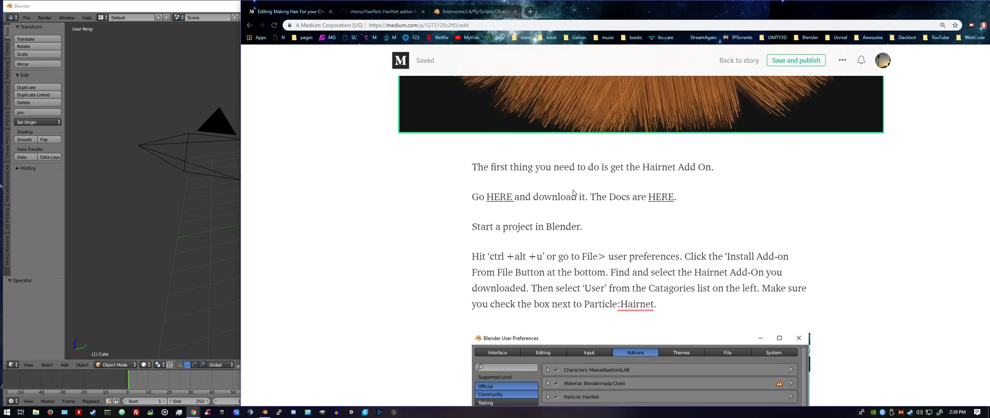
pyautogui.scroll(-3, 591, 271)
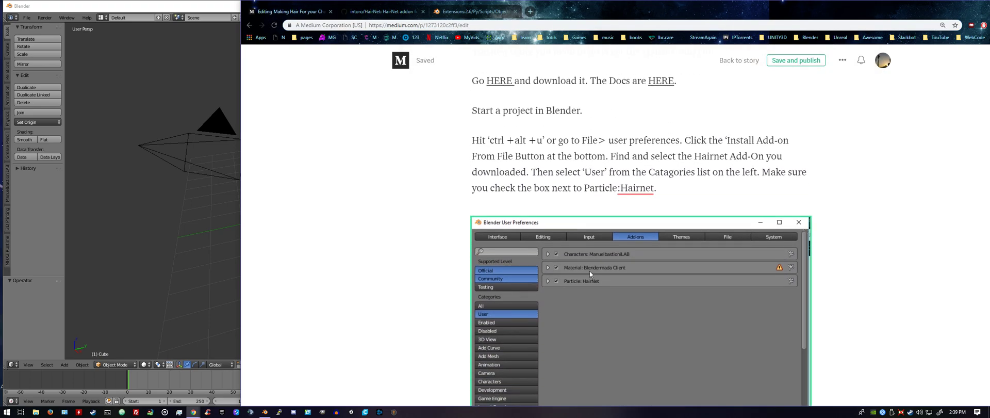
# - Switch to Blender, view the file browser for installing an add-on from the User Preferences, and cancel it
pyautogui.click(80, 60)
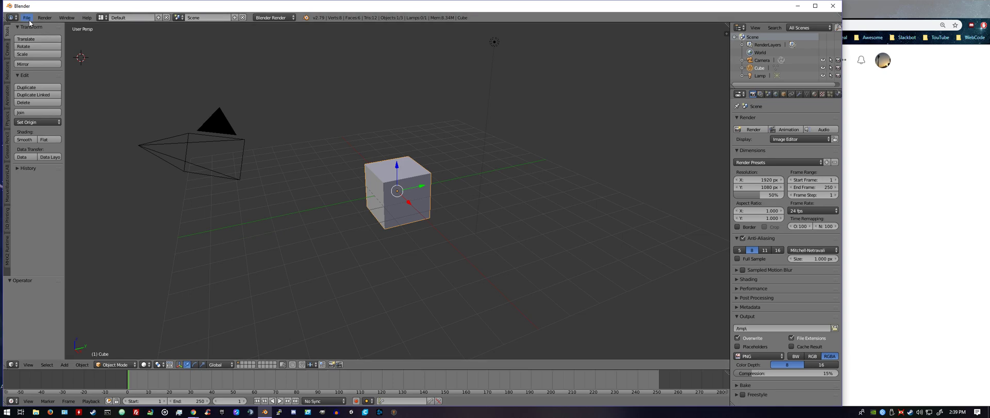
pyautogui.click(26, 17)
pyautogui.click(39, 102)
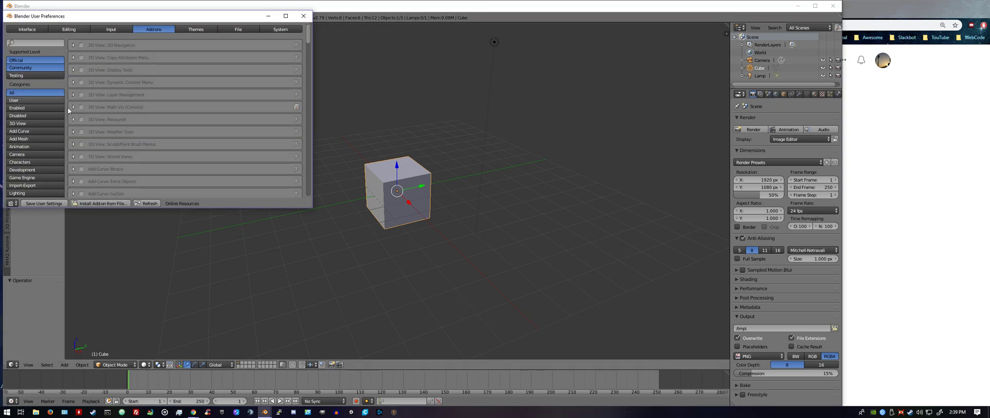
pyautogui.click(107, 204)
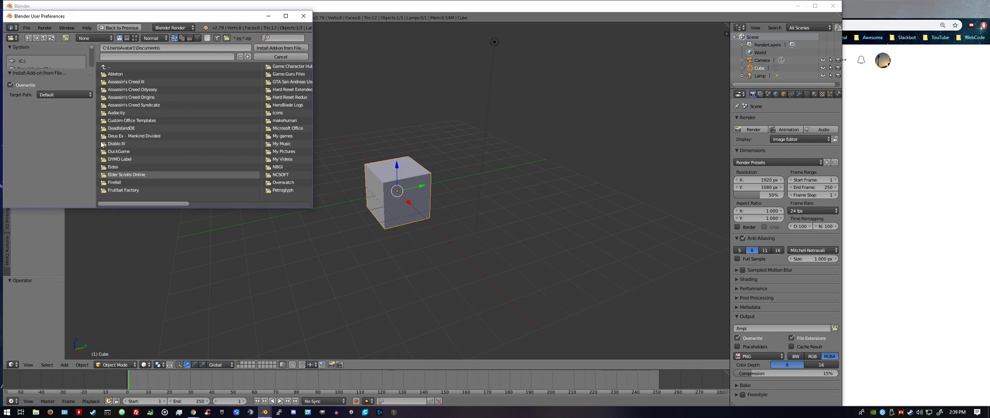
pyautogui.click(280, 56)
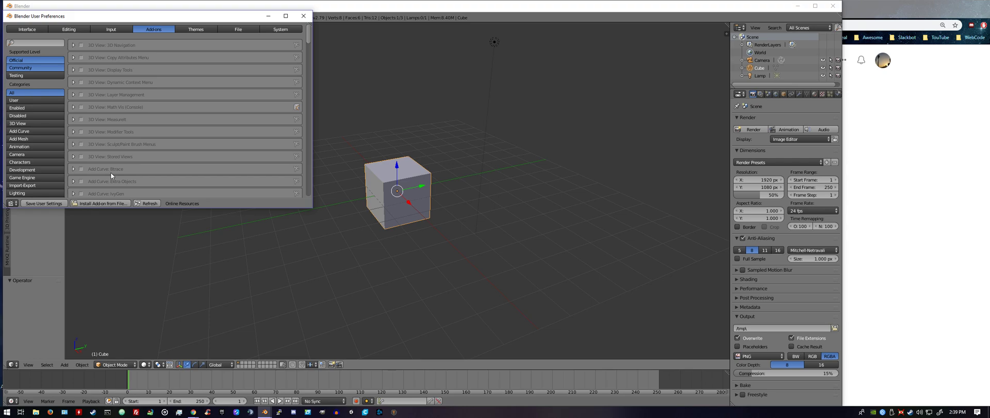
# - List the add-ons in the User category to check that Particle: HairNet is enabled, and close the User Preferences
pyautogui.click(24, 147)
pyautogui.click(35, 93)
pyautogui.click(35, 101)
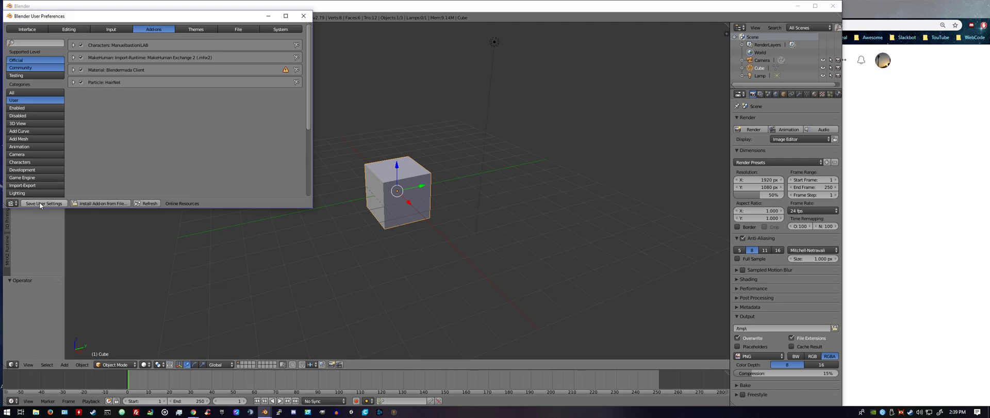
pyautogui.click(304, 16)
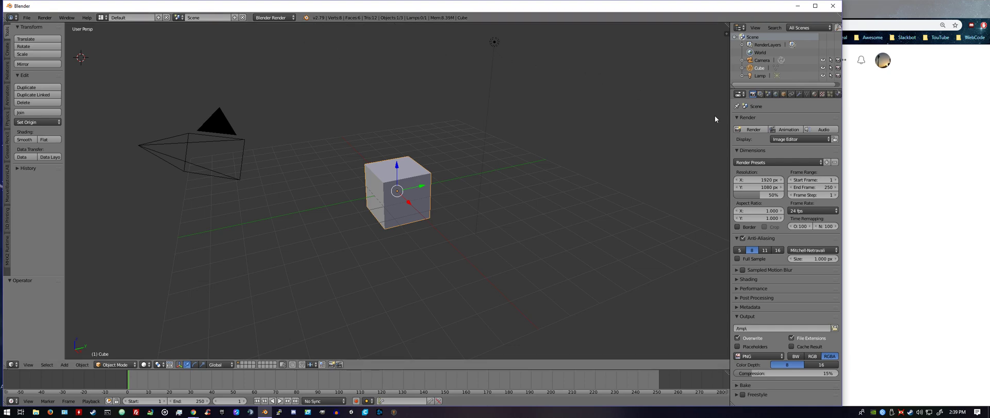
# - Show the cube's particle settings with the HairNet options, and read the article's section on adding a plane above the cube
pyautogui.click(831, 93)
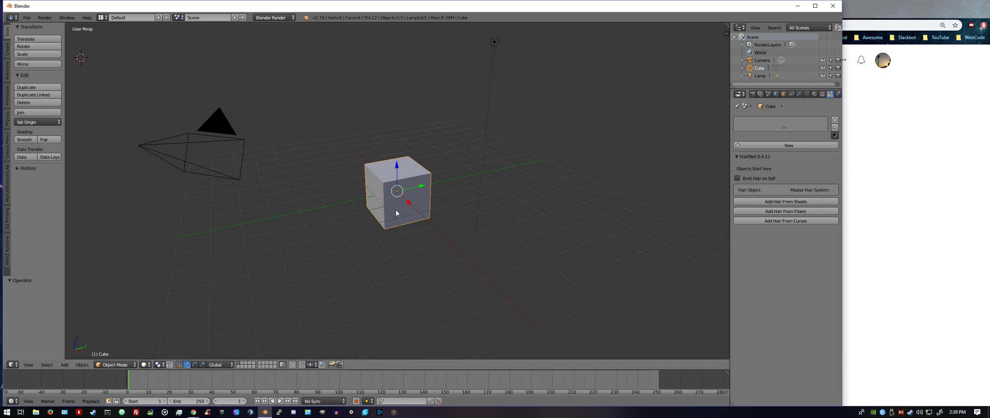
pyautogui.click(905, 202)
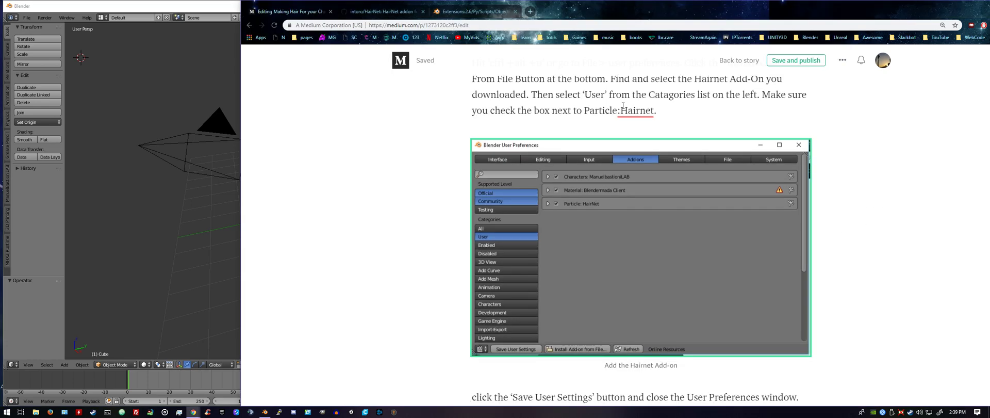
pyautogui.scroll(-8, 617, 100)
pyautogui.scroll(-1, 617, 102)
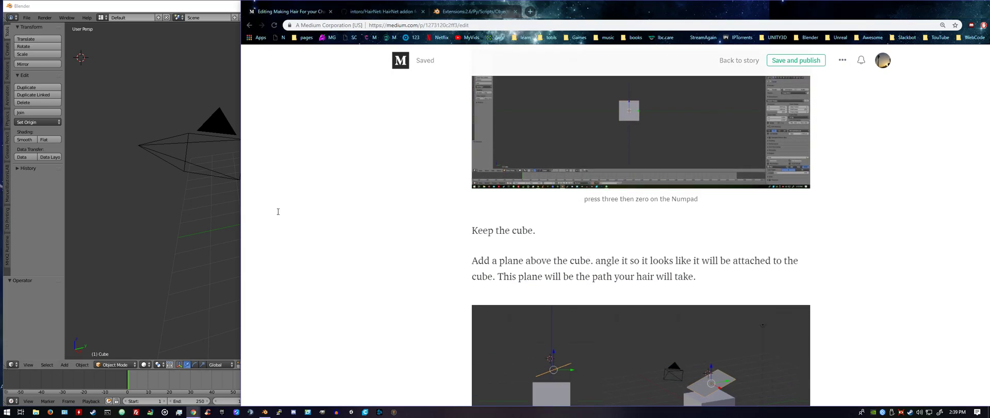
# - Switch back to Blender and place the 3D cursor centred above the cube using the right and front orthographic views
pyautogui.click(204, 228)
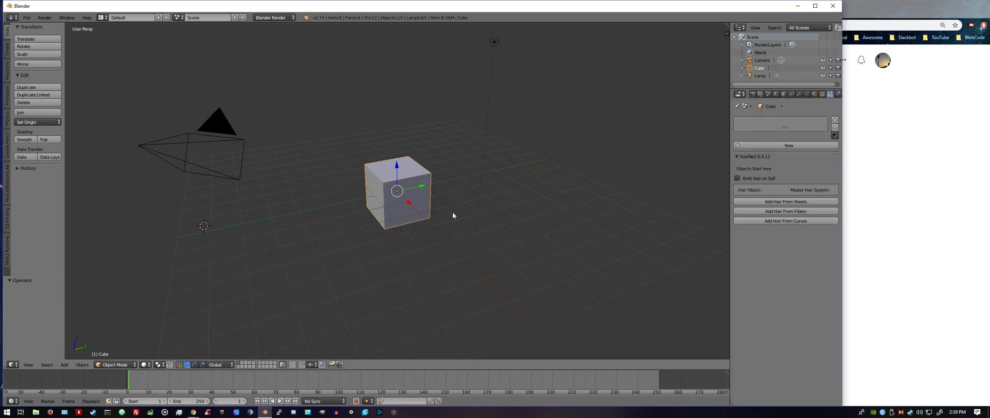
pyautogui.press('KP_3')
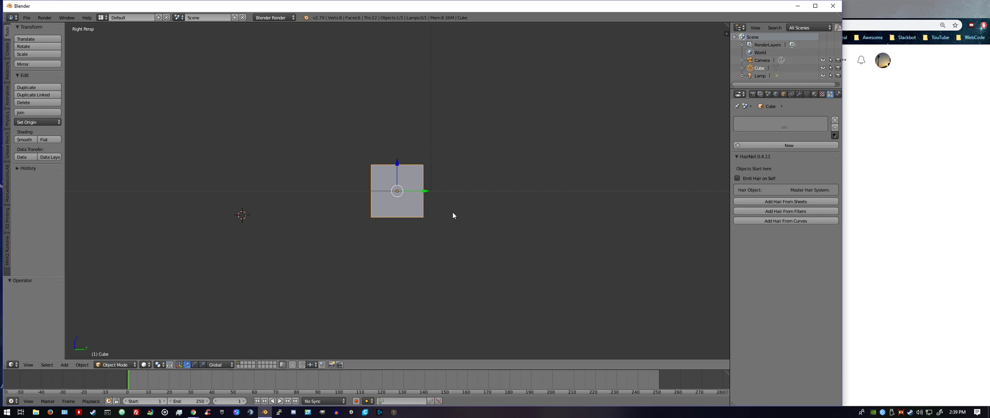
pyautogui.press('KP_5')
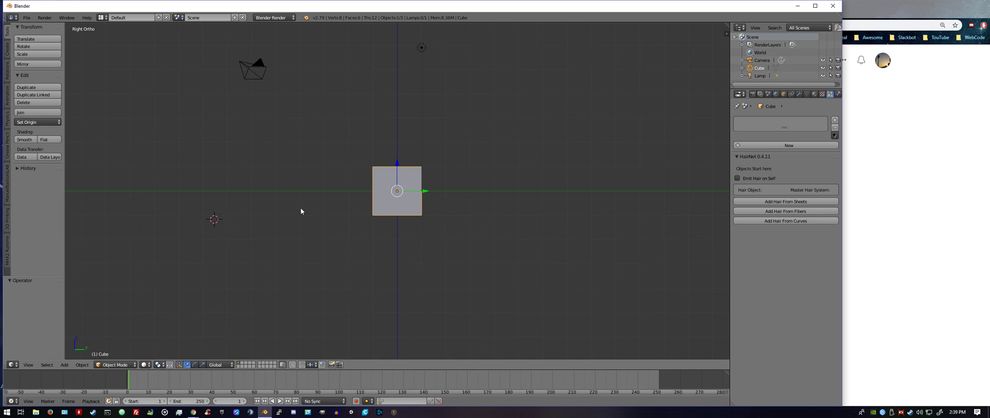
pyautogui.click(398, 119)
pyautogui.press('KP_1')
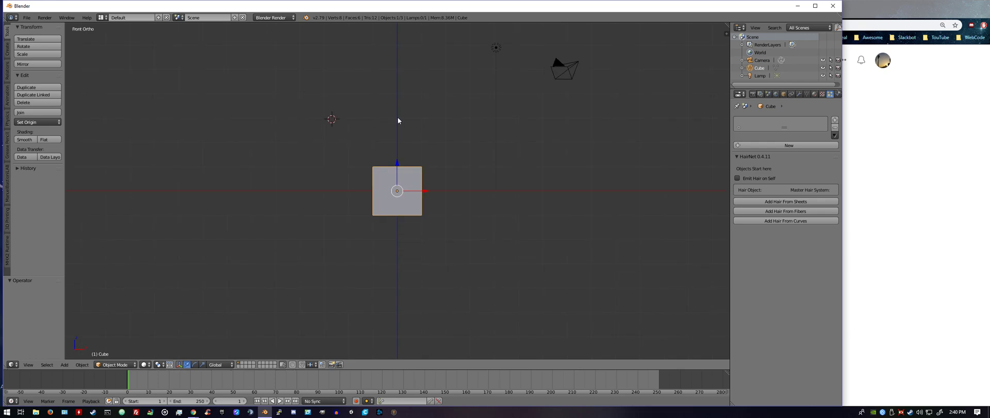
pyautogui.click(398, 119)
pyautogui.press('KP_3')
# - Add a plane mesh at the 3D cursor and lower it about 1.29 units along Z toward the cube
pyautogui.hotkey('shift', 'a')
pyautogui.moveTo(398, 118)
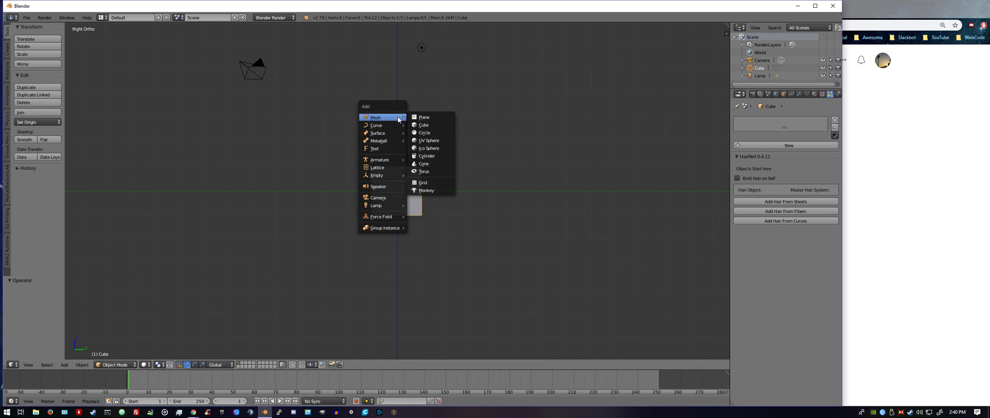
pyautogui.click(424, 119)
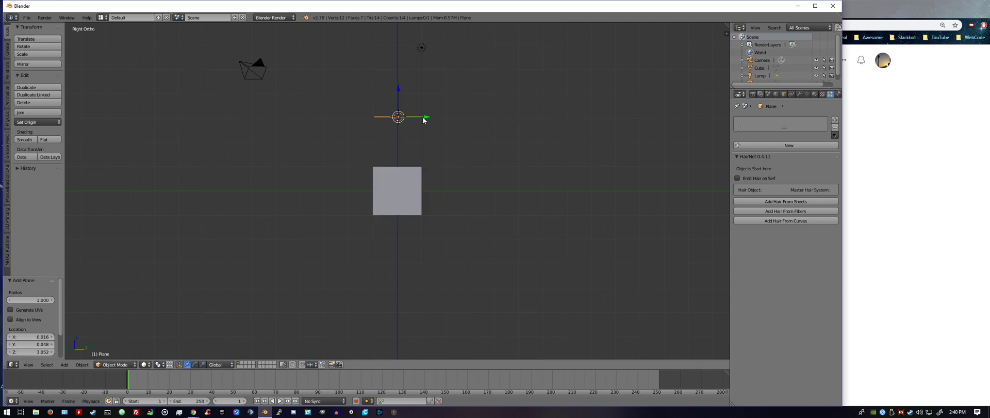
pyautogui.moveTo(399, 92); pyautogui.dragTo(392, 123)
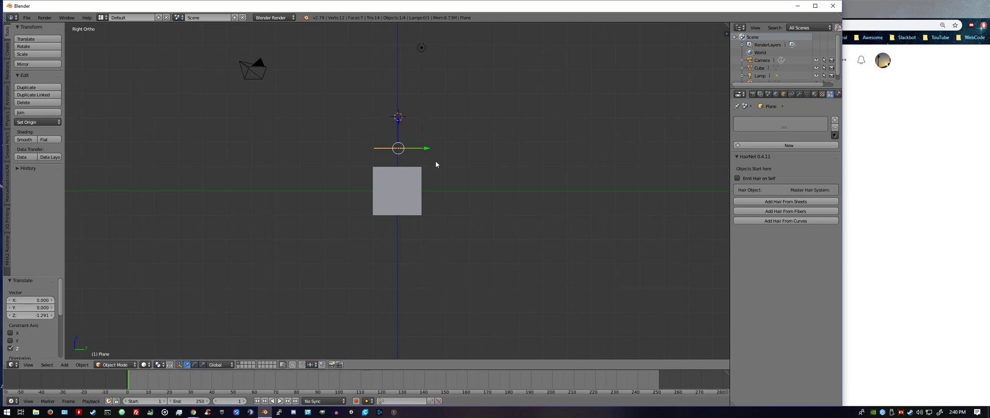
# - Rotate the plane by about -21.5° in the right view so that it slopes above the cube
pyautogui.press('r')
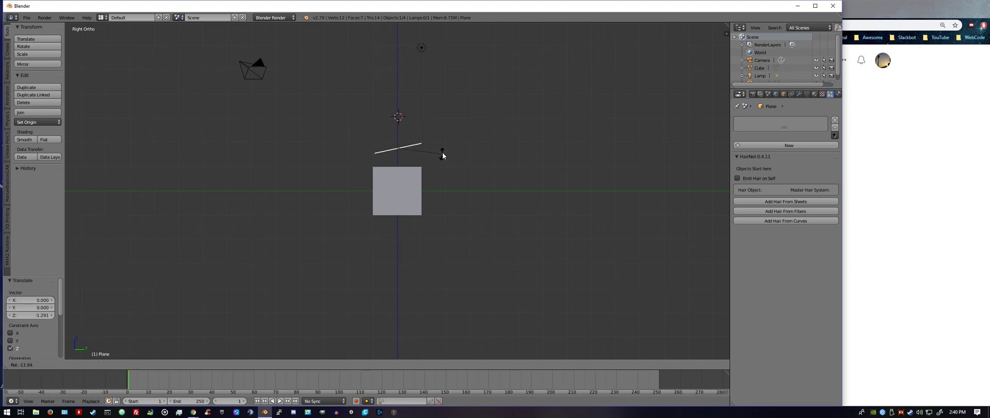
pyautogui.click(443, 147)
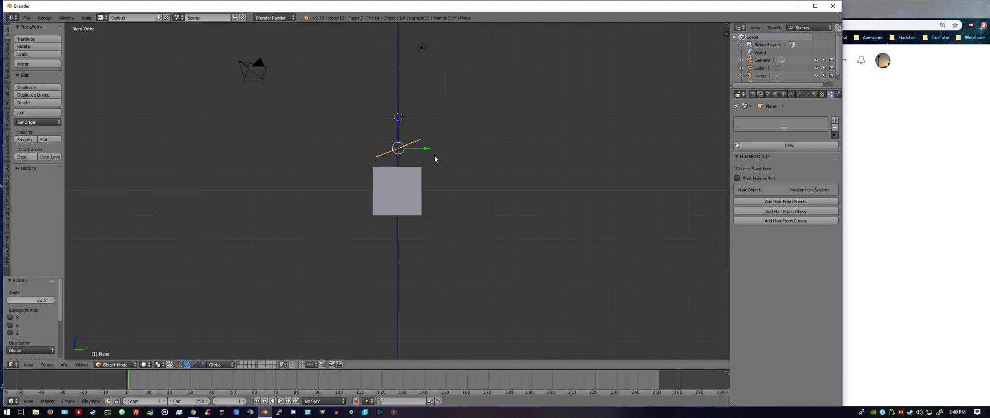
pyautogui.moveTo(433, 155)
pyautogui.mouseDown(button='middle')
pyautogui.moveTo(395, 200)
pyautogui.moveTo(429, 168)
pyautogui.mouseUp(button='middle')
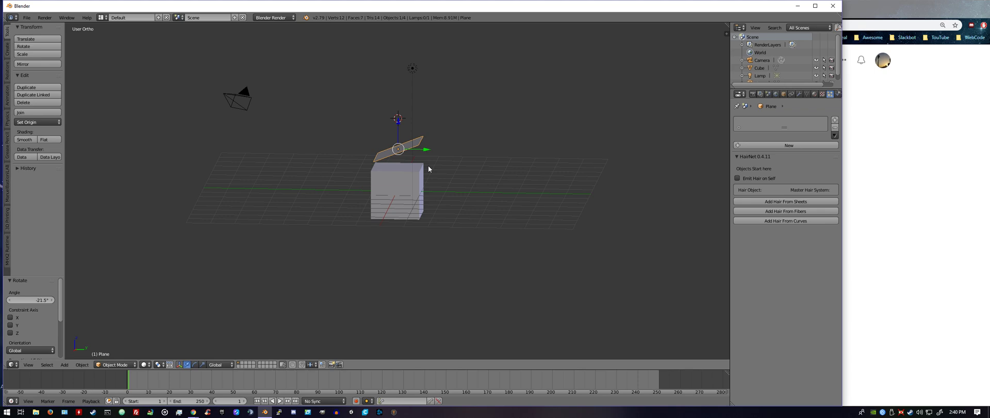
pyautogui.press('KP_3')
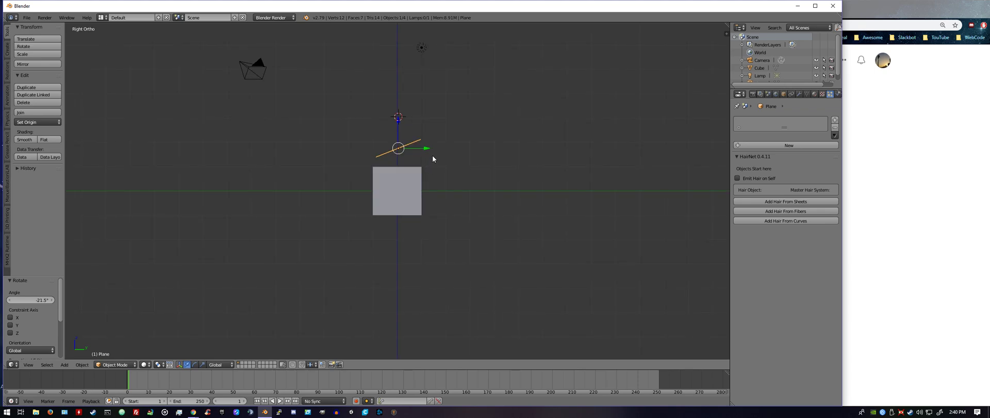
# - In Edit Mode with wireframe shading, circle-select only the two vertices of the plane's raised edge
pyautogui.press('Tab')
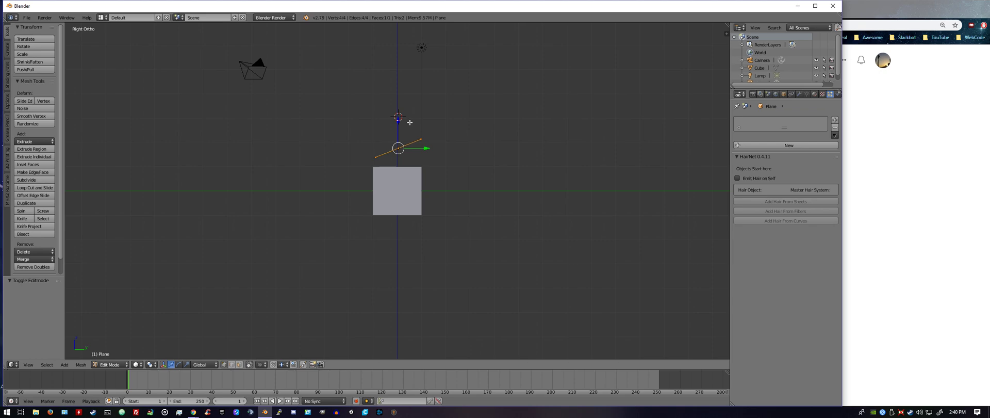
pyautogui.press('a')
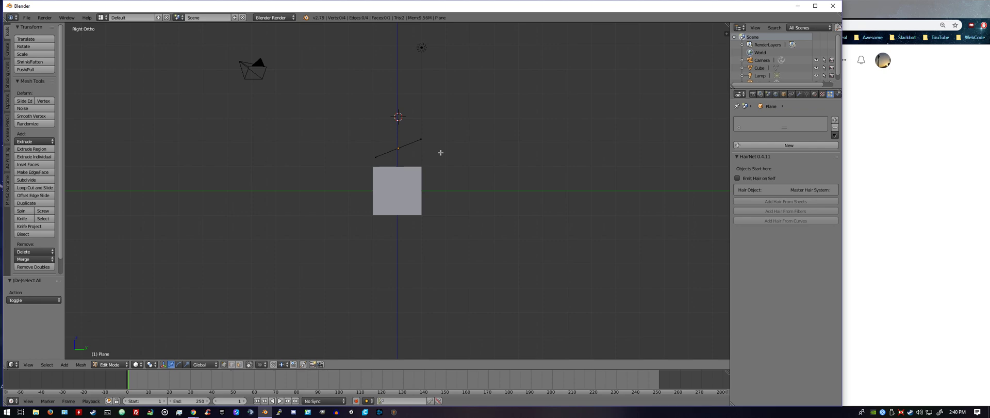
pyautogui.press('z')
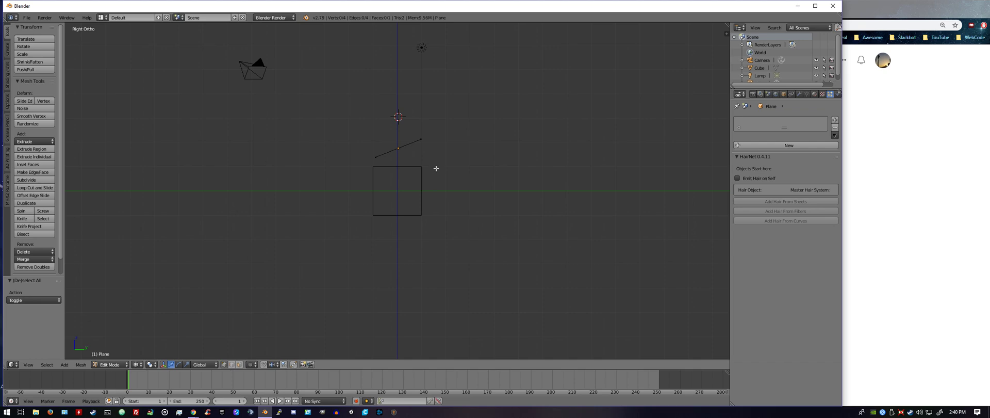
pyautogui.press('c')
pyautogui.click(423, 140)
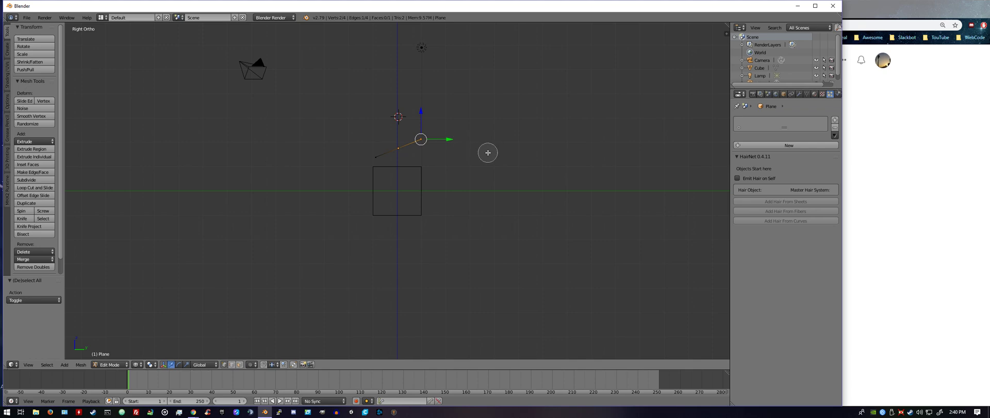
pyautogui.press('Escape')
pyautogui.moveTo(463, 146); pyautogui.dragTo(445, 168, button='middle')
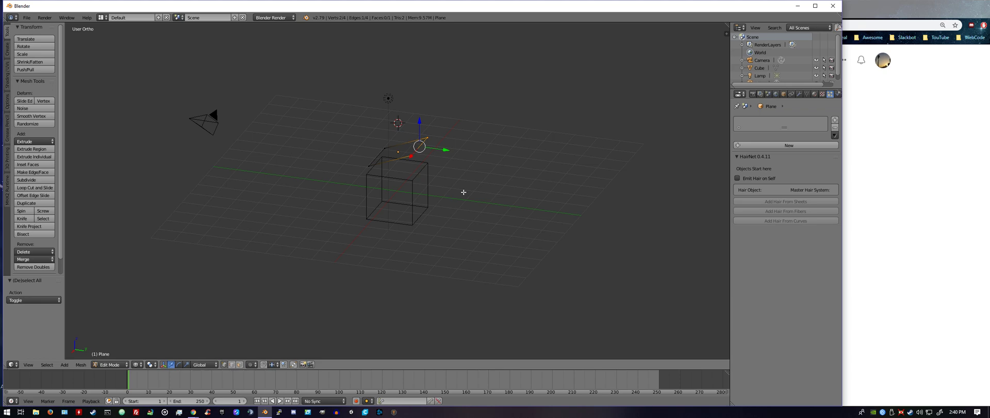
pyautogui.press('KP_3')
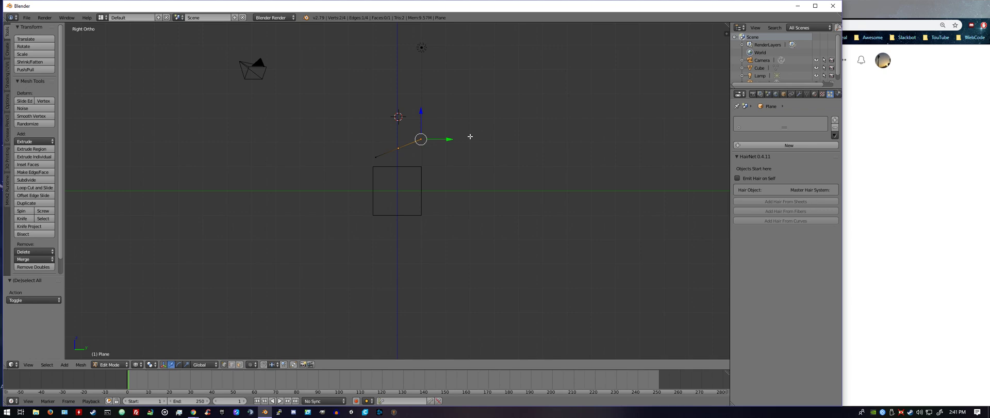
# - Extrude the plane's selected edge five times in the right view into a curve past the cube, dropping down and flicking outward at the end
pyautogui.press('e')
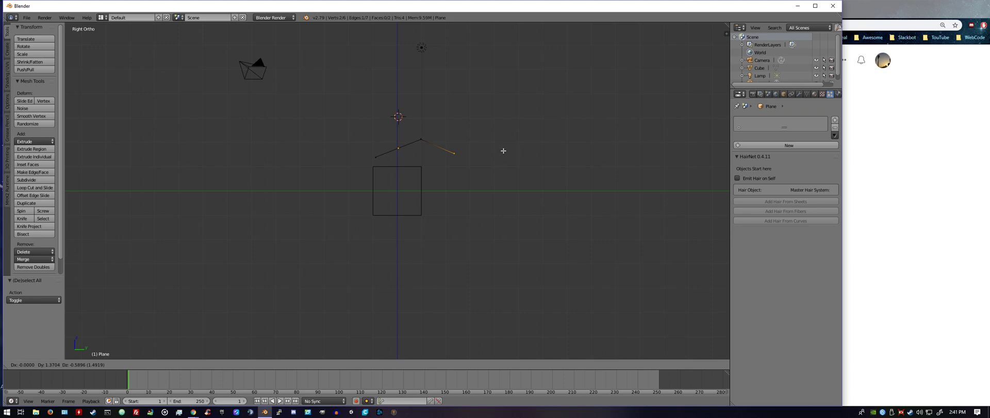
pyautogui.click(503, 151)
pyautogui.press('e')
pyautogui.click(510, 204)
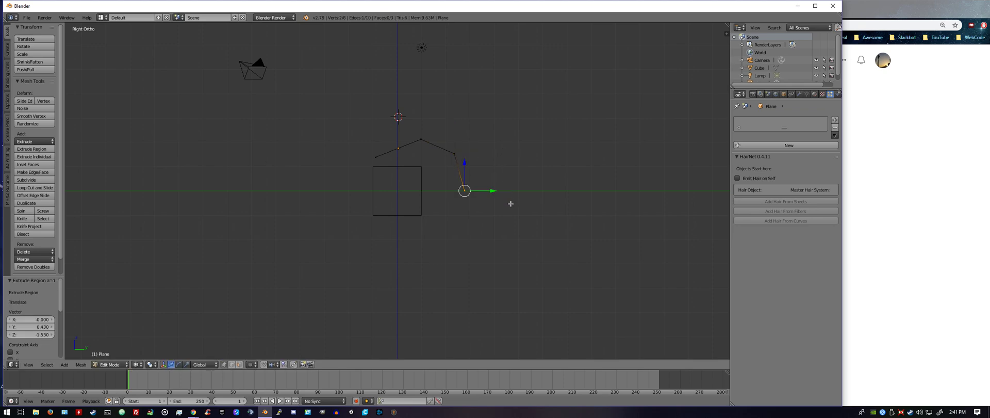
pyautogui.press('e')
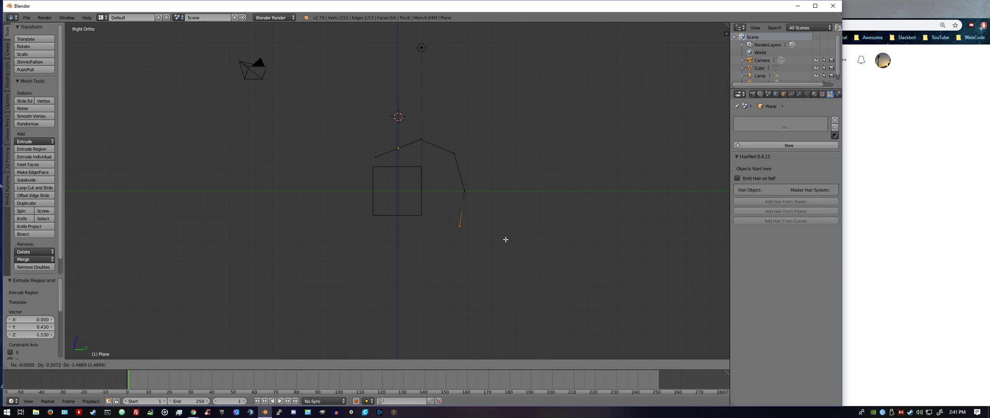
pyautogui.click(505, 240)
pyautogui.press('e')
pyautogui.click(527, 263)
pyautogui.press('e')
pyautogui.click(555, 256)
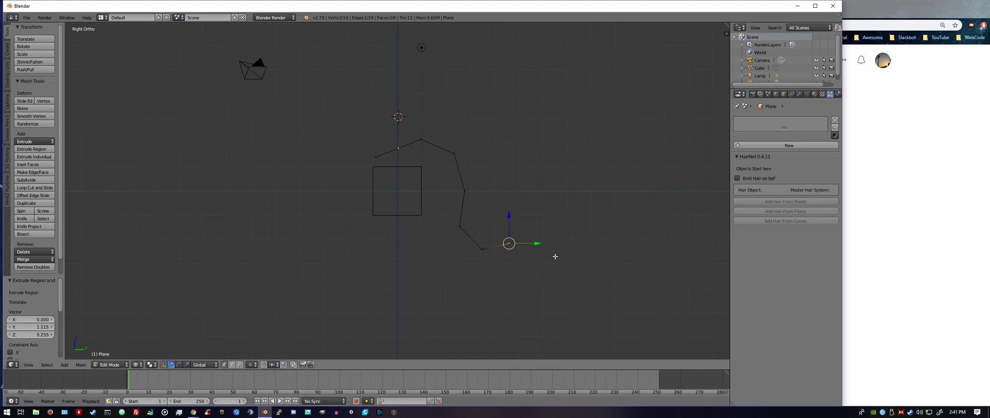
# - Return to Object Mode with solid shading and view the extruded strip from an angle
pyautogui.moveTo(481, 179); pyautogui.dragTo(432, 168, button='middle')
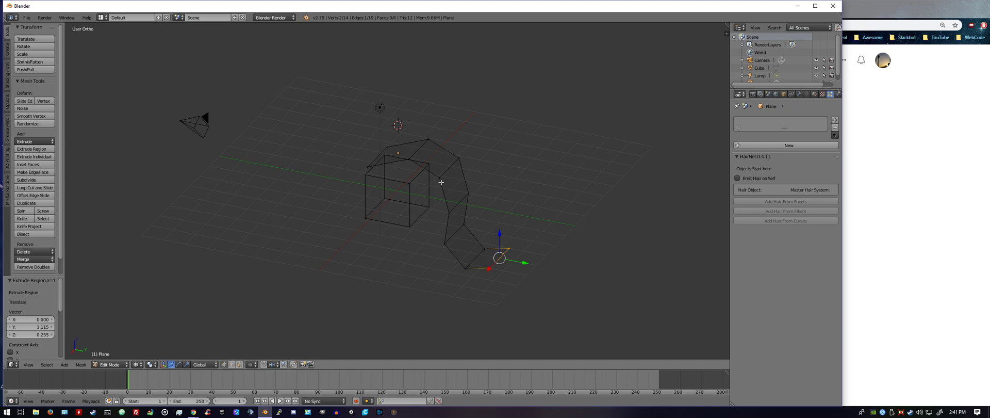
pyautogui.press('Tab')
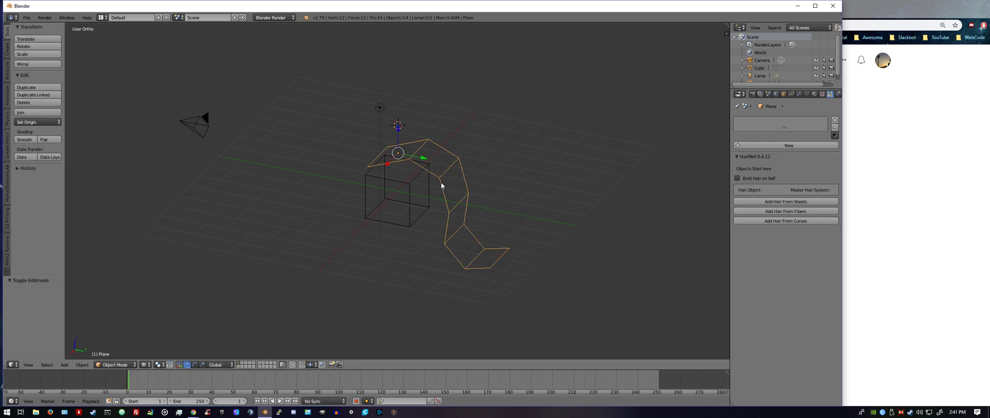
pyautogui.press('z')
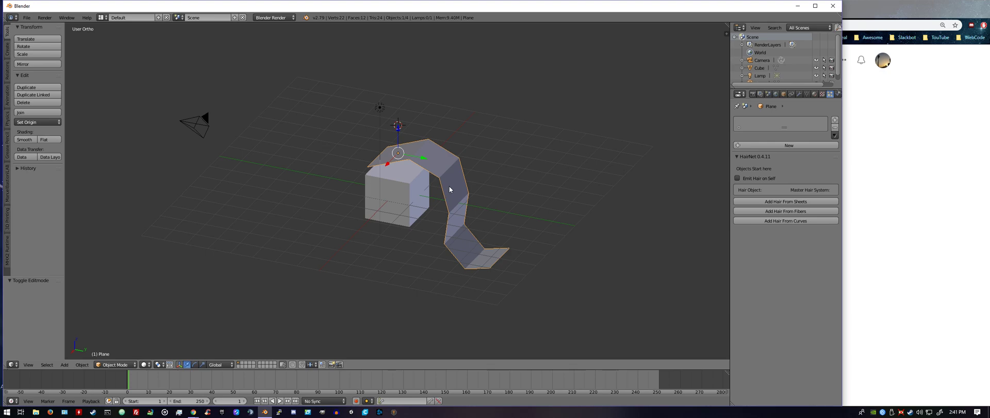
# - Switch to the Medium article in the browser and read on through the edge extrusion and subdivision surface instructions
pyautogui.click(877, 222)
pyautogui.scroll(-5, 877, 223)
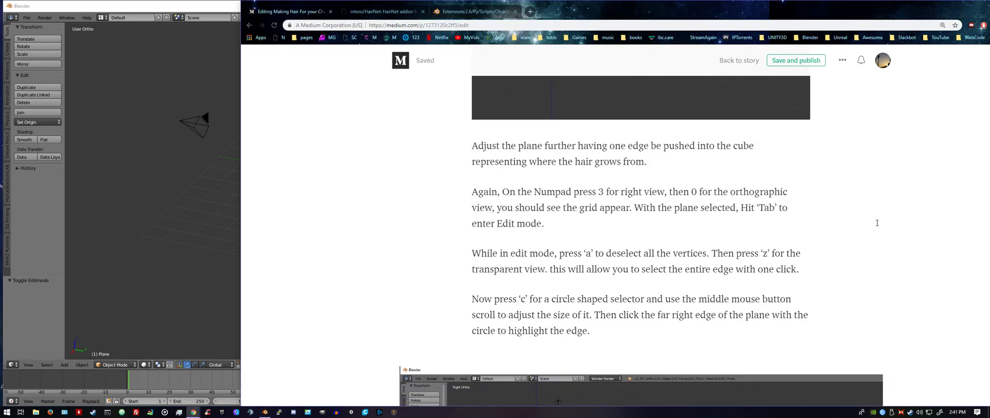
pyautogui.scroll(-10, 876, 223)
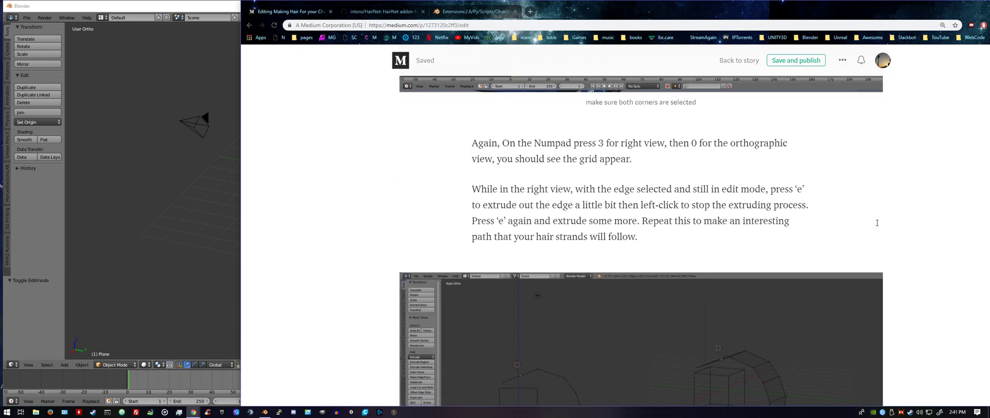
pyautogui.scroll(-12, 877, 223)
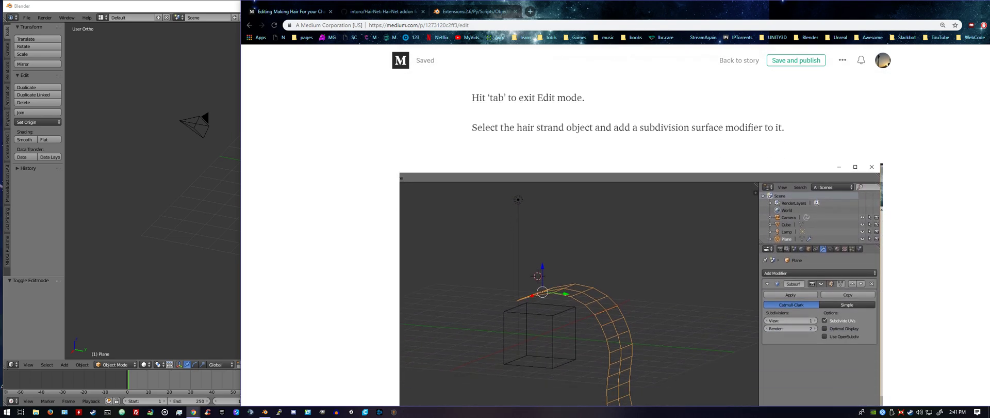
pyautogui.scroll(-3, 640, 232)
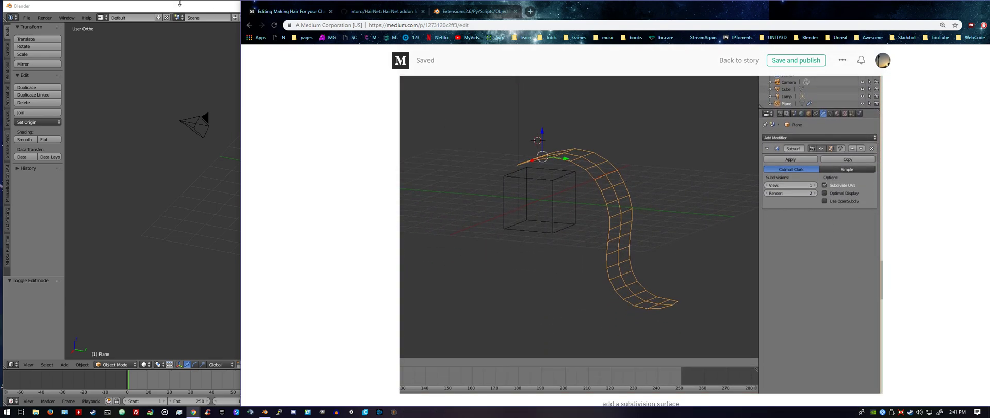
# - Switch back to Blender, then add a Subdivision Surface modifier to the plane strip and apply it
pyautogui.click(179, 4)
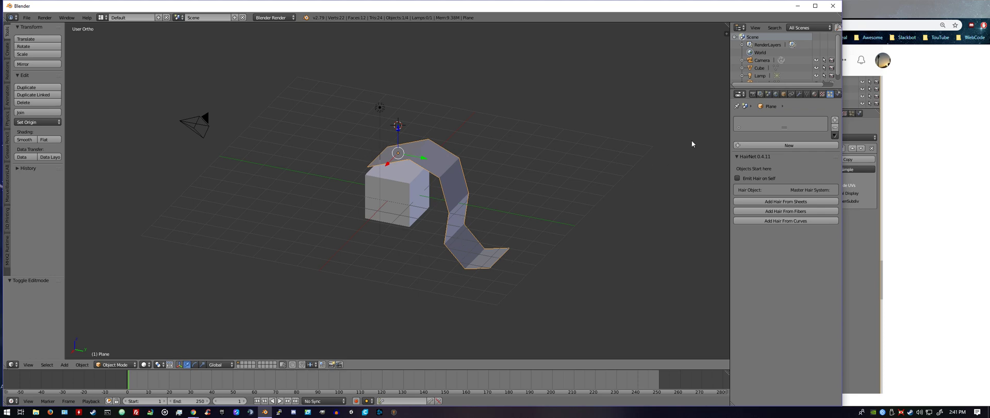
pyautogui.click(799, 94)
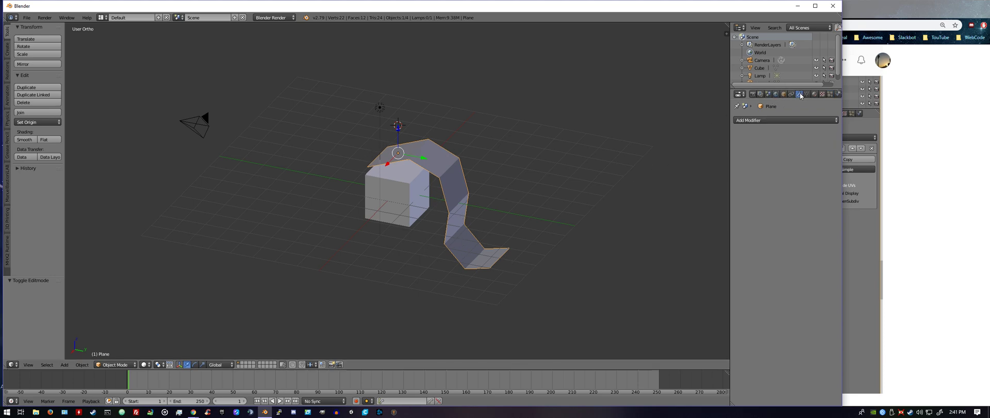
pyautogui.click(790, 120)
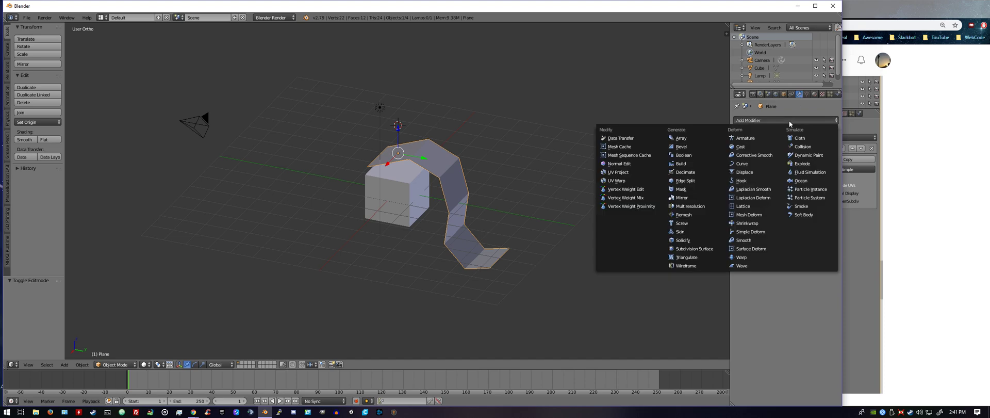
pyautogui.click(708, 250)
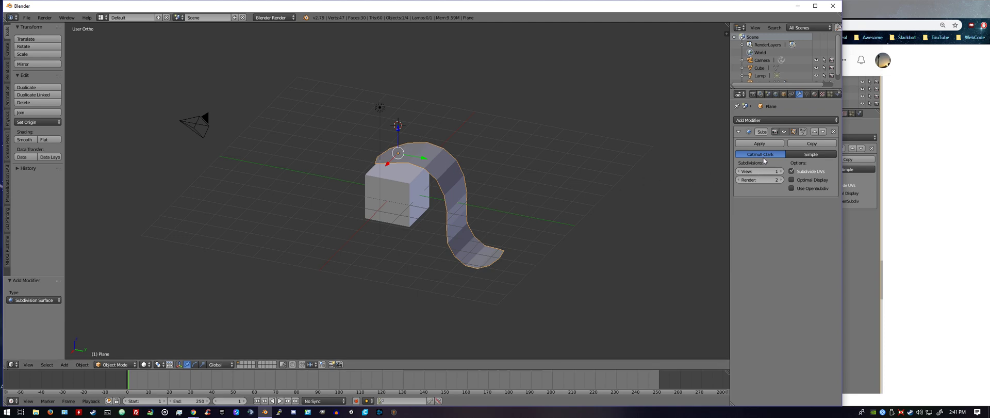
pyautogui.click(766, 144)
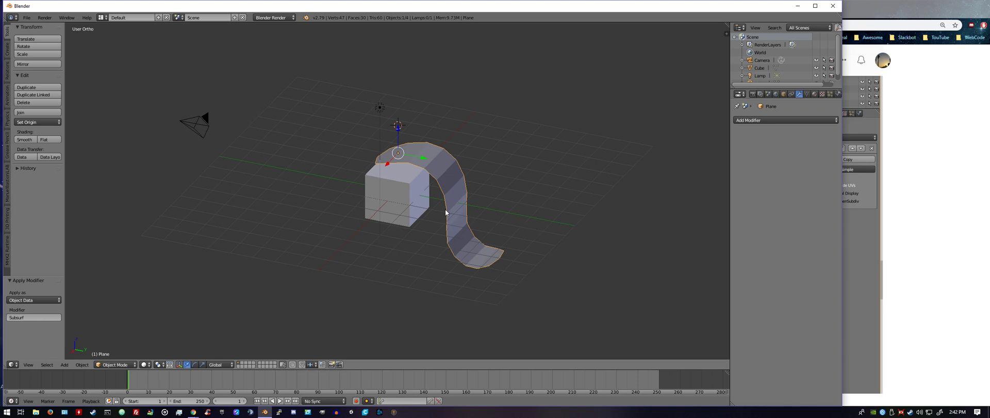
# - Enter Edit Mode on the smoothed strip and change the selection mode to edges
pyautogui.press('Tab')
pyautogui.moveTo(462, 200); pyautogui.dragTo(402, 162, button='middle')
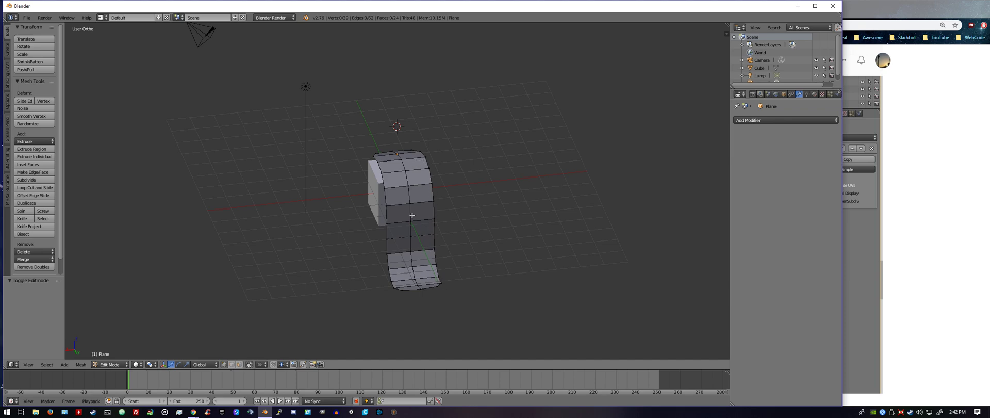
pyautogui.moveTo(430, 218); pyautogui.dragTo(453, 216, button='middle')
pyautogui.scroll(2, 454, 216)
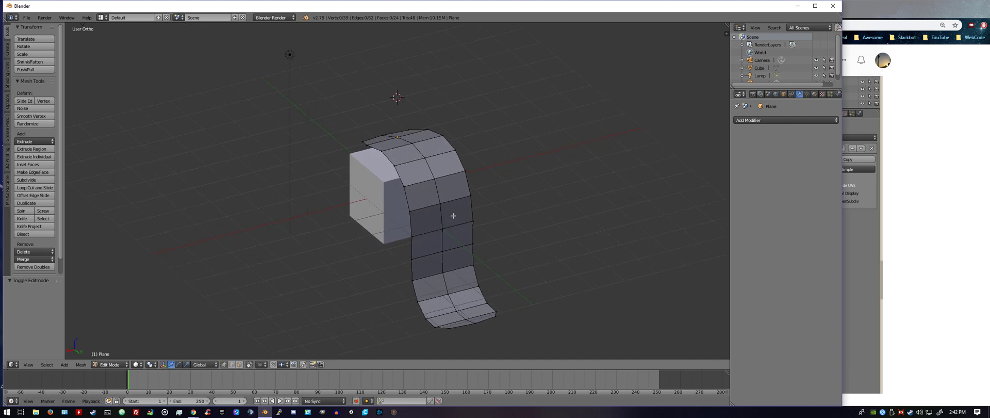
pyautogui.click(233, 364)
pyautogui.moveTo(372, 199); pyautogui.dragTo(406, 221, button='middle')
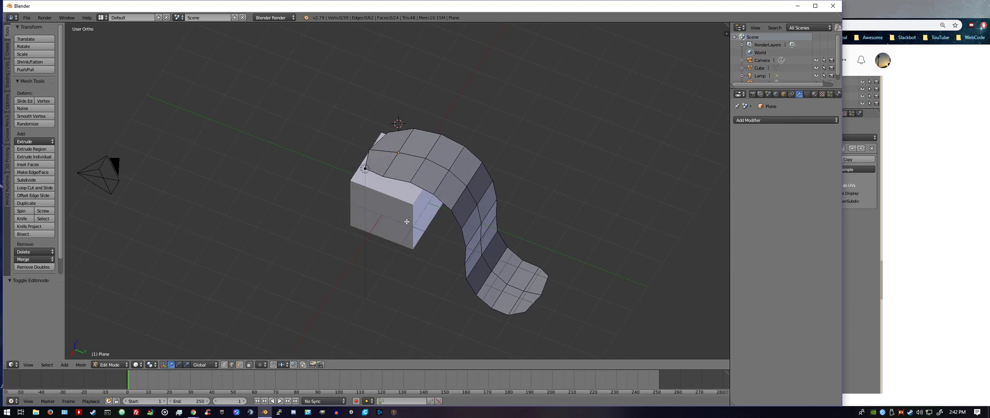
# - Select all the crosswise edges from the strip's root to its tip, mark them as seams, and return to Object Mode
pyautogui.rightClick(368, 161)
pyautogui.keyDown('shift'); pyautogui.rightClick(400, 150); pyautogui.keyUp('shift')
pyautogui.keyDown('shift'); pyautogui.rightClick(405, 144); pyautogui.keyUp('shift')
pyautogui.keyDown('shift'); pyautogui.rightClick(394, 165); pyautogui.keyUp('shift')
pyautogui.keyDown('shift'); pyautogui.rightClick(421, 166); pyautogui.keyUp('shift')
pyautogui.keyDown('shift'); pyautogui.rightClick(434, 147); pyautogui.keyUp('shift')
pyautogui.keyDown('shift'); pyautogui.rightClick(454, 164); pyautogui.keyUp('shift')
pyautogui.keyDown('shift'); pyautogui.rightClick(443, 180); pyautogui.keyUp('shift')
pyautogui.keyDown('shift'); pyautogui.rightClick(459, 202); pyautogui.keyUp('shift')
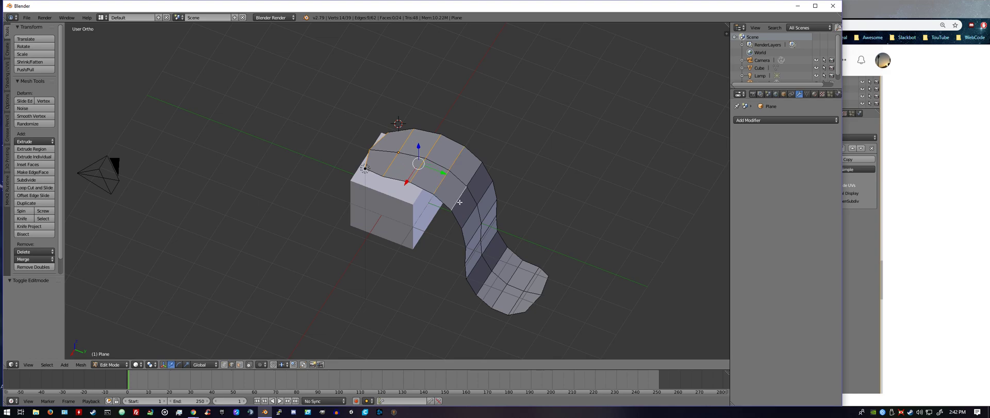
pyautogui.keyDown('shift'); pyautogui.rightClick(479, 175); pyautogui.keyUp('shift')
pyautogui.keyDown('shift'); pyautogui.rightClick(490, 187); pyautogui.keyUp('shift')
pyautogui.keyDown('shift'); pyautogui.rightClick(475, 216); pyautogui.keyUp('shift')
pyautogui.keyDown('shift'); pyautogui.rightClick(474, 234); pyautogui.keyUp('shift')
pyautogui.keyDown('shift'); pyautogui.rightClick(492, 215); pyautogui.keyUp('shift')
pyautogui.keyDown('shift'); pyautogui.rightClick(493, 221); pyautogui.keyUp('shift')
pyautogui.keyDown('shift'); pyautogui.rightClick(476, 246); pyautogui.keyUp('shift')
pyautogui.keyDown('shift'); pyautogui.rightClick(479, 260); pyautogui.keyUp('shift')
pyautogui.keyDown('shift'); pyautogui.rightClick(491, 244); pyautogui.keyUp('shift')
pyautogui.keyDown('shift'); pyautogui.rightClick(481, 278); pyautogui.keyUp('shift')
pyautogui.keyDown('shift'); pyautogui.rightClick(490, 271); pyautogui.keyUp('shift')
pyautogui.keyDown('shift'); pyautogui.rightClick(503, 293); pyautogui.keyUp('shift')
pyautogui.keyDown('shift'); pyautogui.rightClick(515, 272); pyautogui.keyUp('shift')
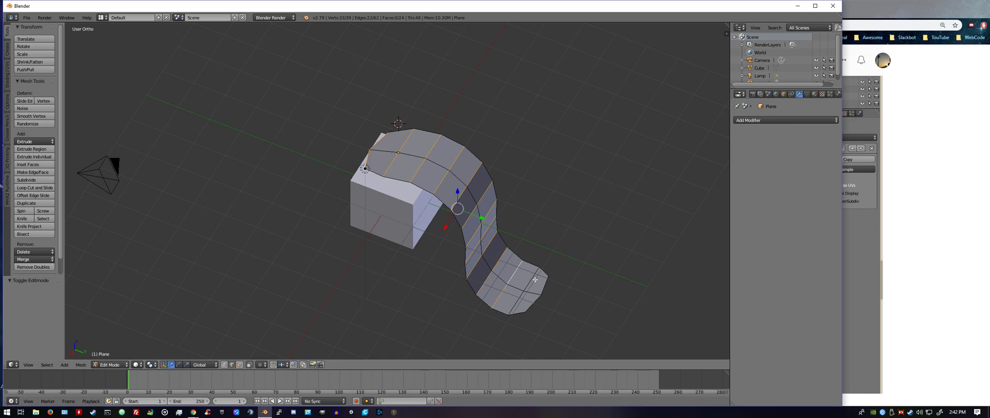
pyautogui.keyDown('shift'); pyautogui.rightClick(533, 284); pyautogui.keyUp('shift')
pyautogui.keyDown('shift'); pyautogui.rightClick(519, 301); pyautogui.keyUp('shift')
pyautogui.keyDown('shift'); pyautogui.rightClick(531, 303); pyautogui.keyUp('shift')
pyautogui.keyDown('shift'); pyautogui.rightClick(545, 284); pyautogui.keyUp('shift')
pyautogui.hotkey('ctrl', 'e')
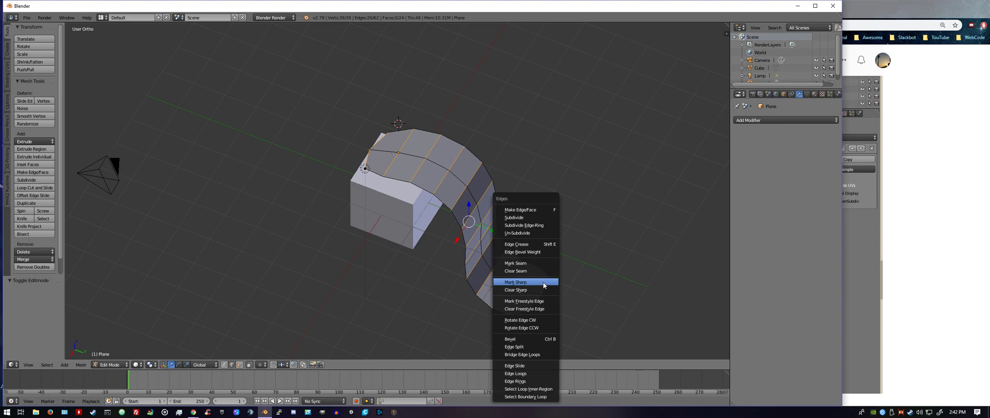
pyautogui.click(516, 263)
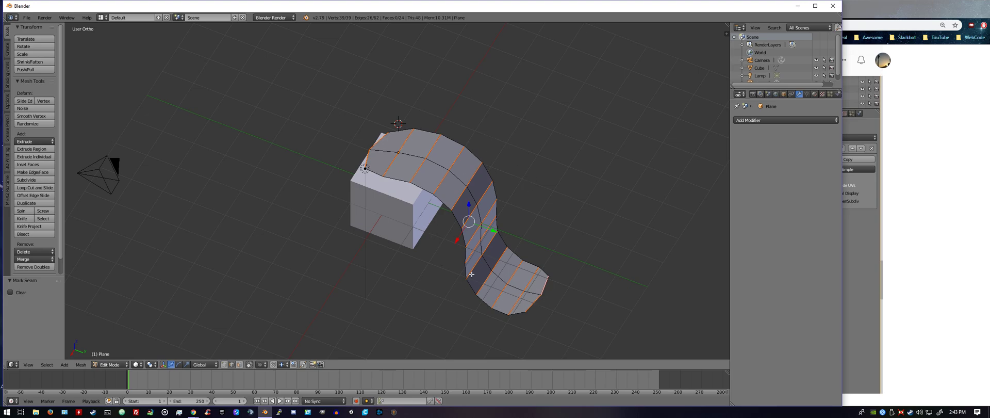
pyautogui.moveTo(543, 248); pyautogui.dragTo(553, 221, button='middle')
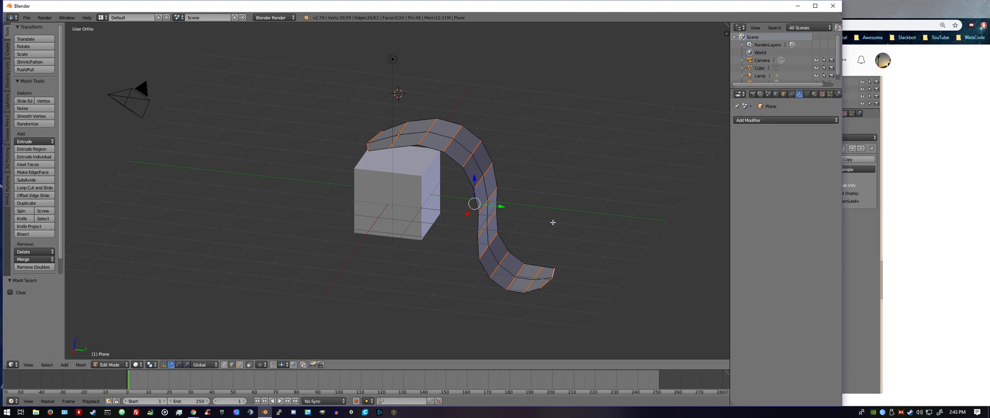
pyautogui.press('Tab')
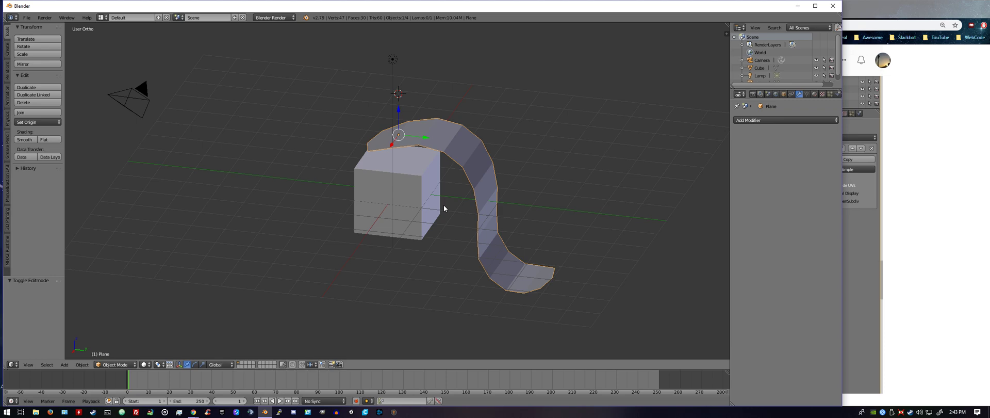
# - Try to generate hair on the cube from the strip with HairNet's Add Hair From Sheets, and undo it together with the cube selection
pyautogui.rightClick(411, 193)
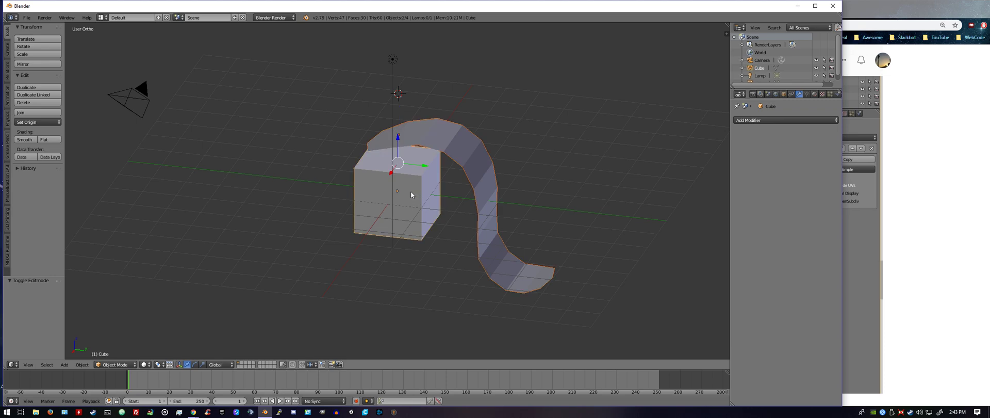
pyautogui.click(829, 94)
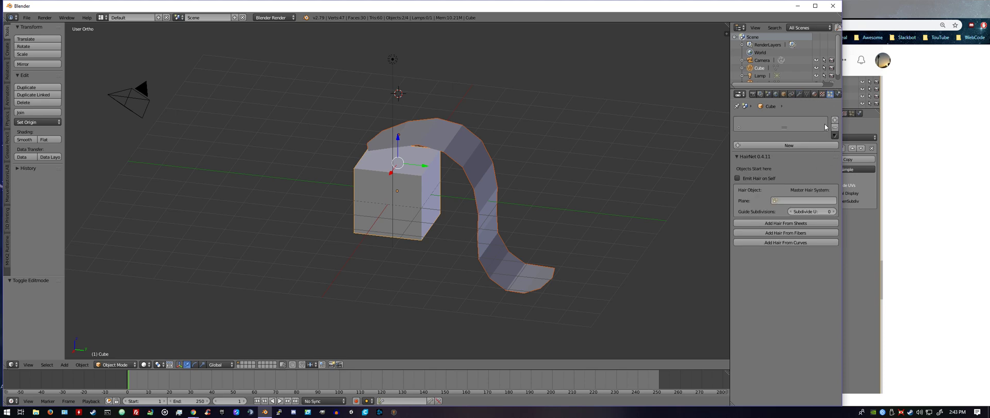
pyautogui.click(750, 224)
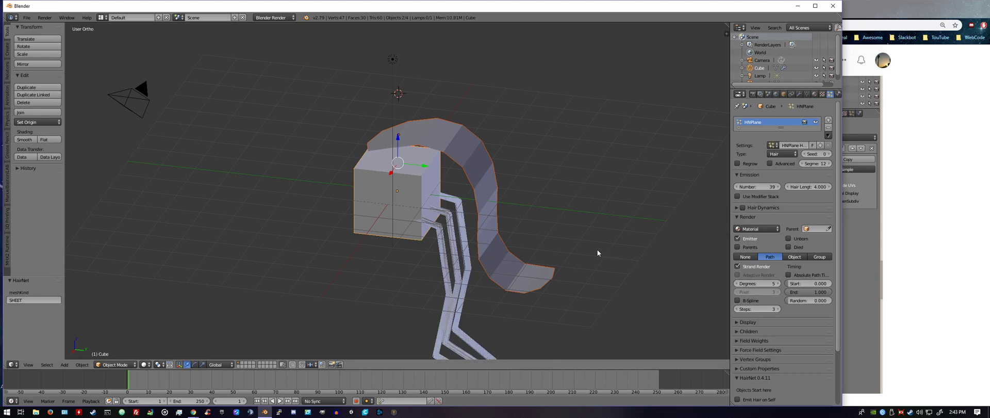
pyautogui.scroll(-1, 583, 251)
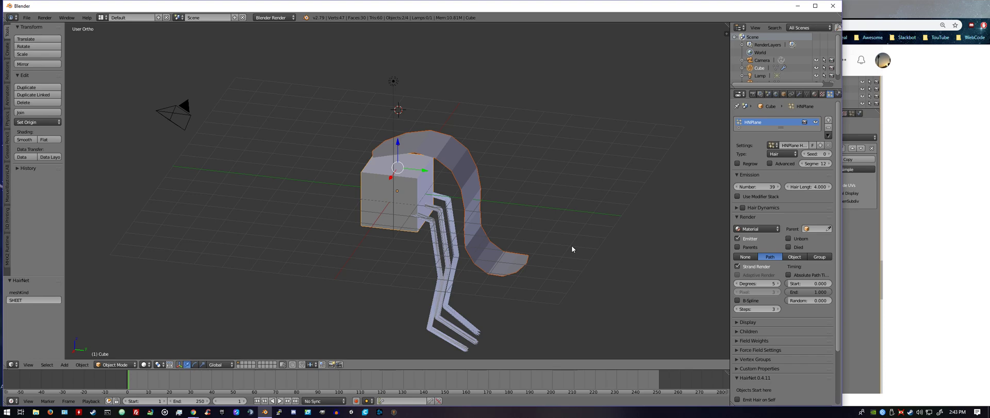
pyautogui.hotkey('ctrl', 'z')
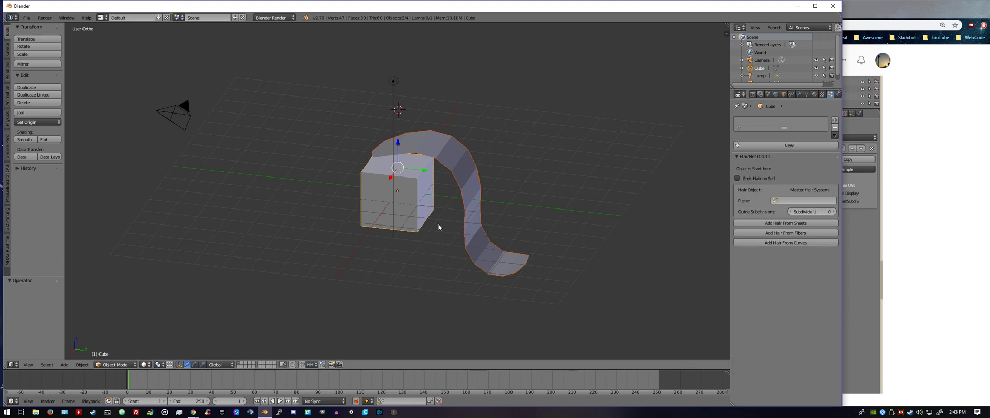
pyautogui.hotkey('ctrl', 'z')
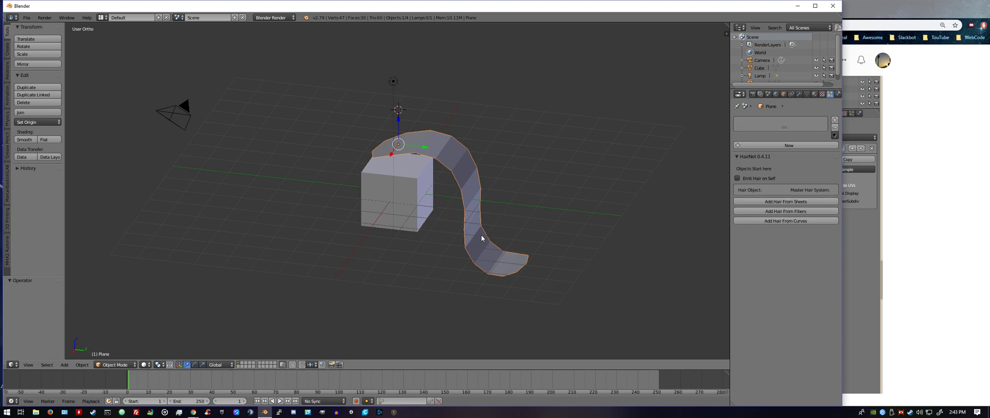
# - Snap the 3D cursor to the centre of the cube and select the plane strip
pyautogui.scroll(1, 461, 249)
pyautogui.rightClick(399, 184)
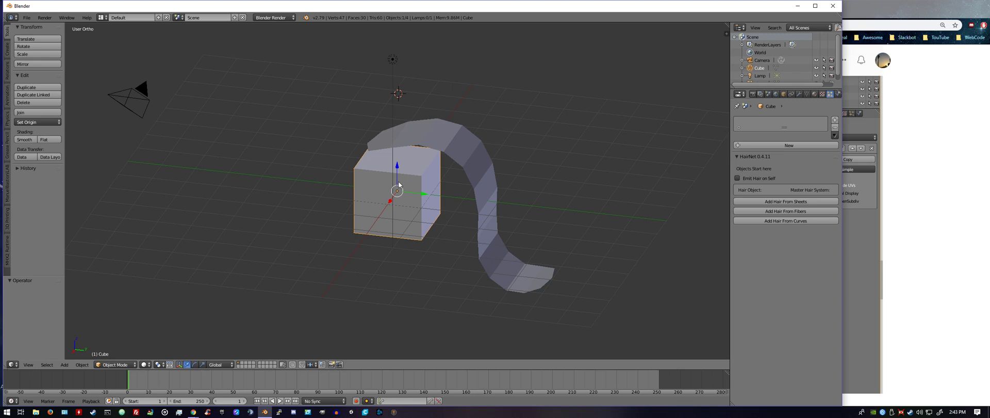
pyautogui.hotkey('shift', 's')
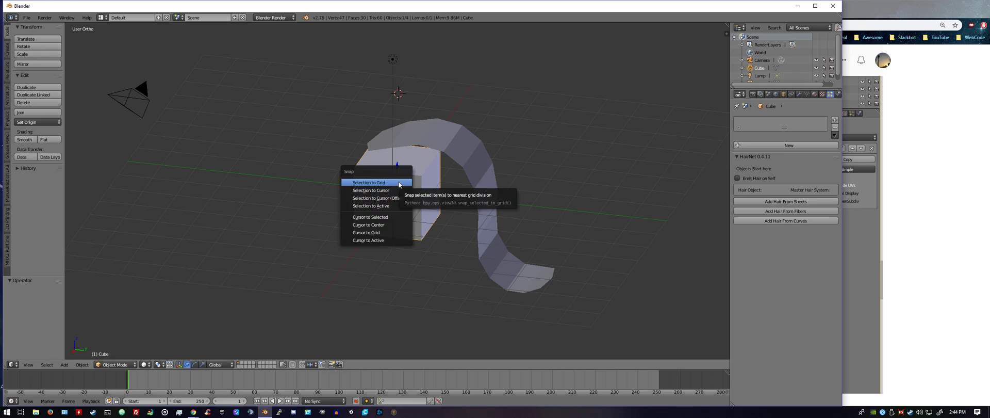
pyautogui.click(388, 217)
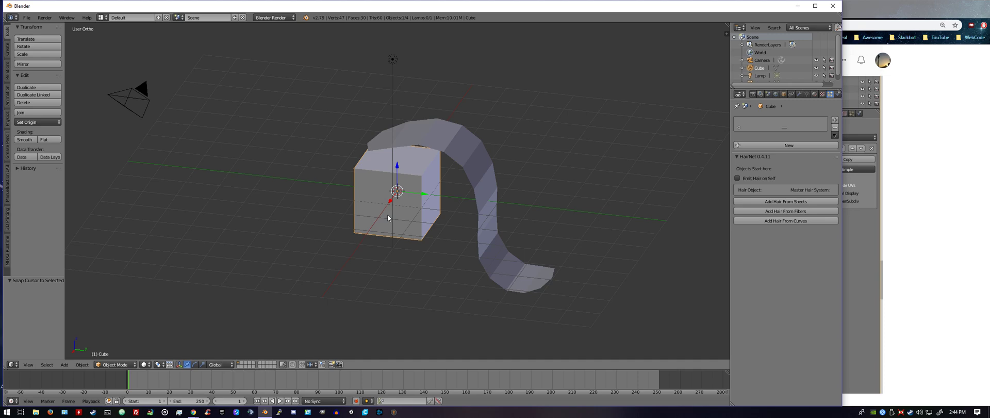
pyautogui.rightClick(451, 146)
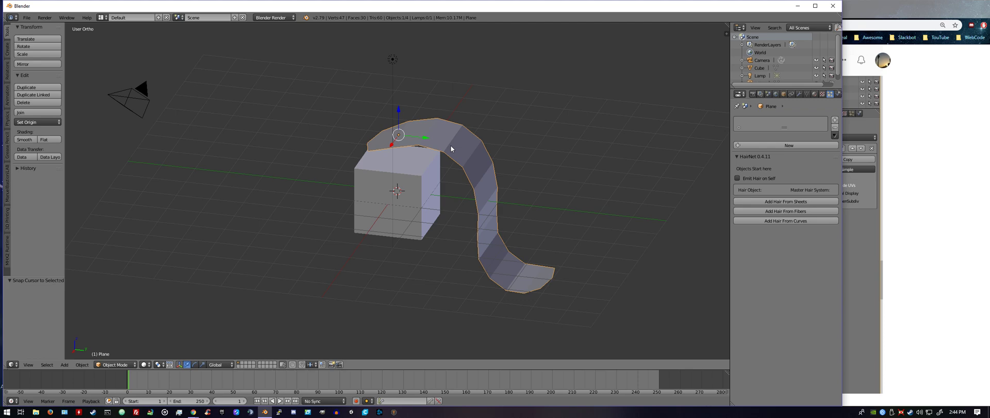
# - Set the plane strip's origin to the 3D cursor at the cube's centre
pyautogui.hotkey('shift', 'ctrl', 'alt', 'c')
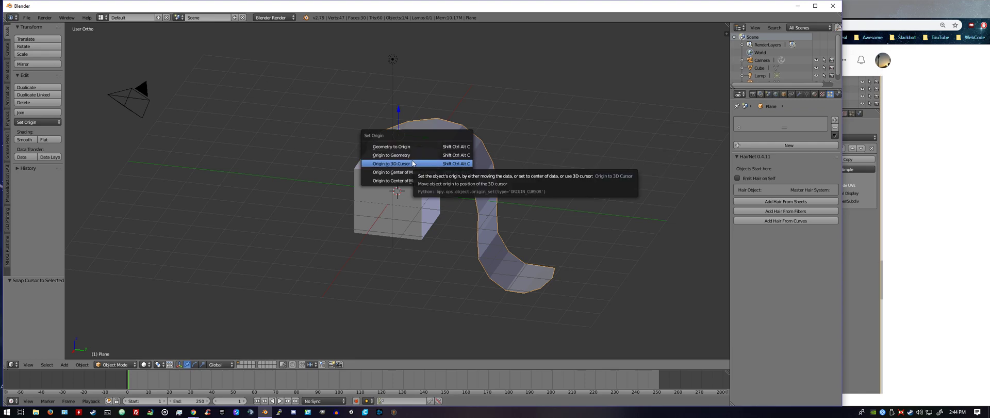
pyautogui.click(392, 163)
# - In the right side view, rotate the strip about 13.6° and lower it along Z so its root sits just above the cube's top
pyautogui.press('KP_3')
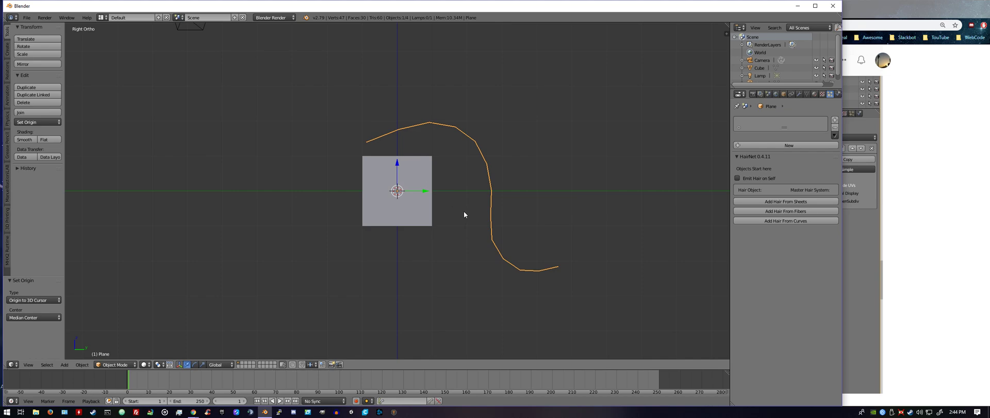
pyautogui.press('r')
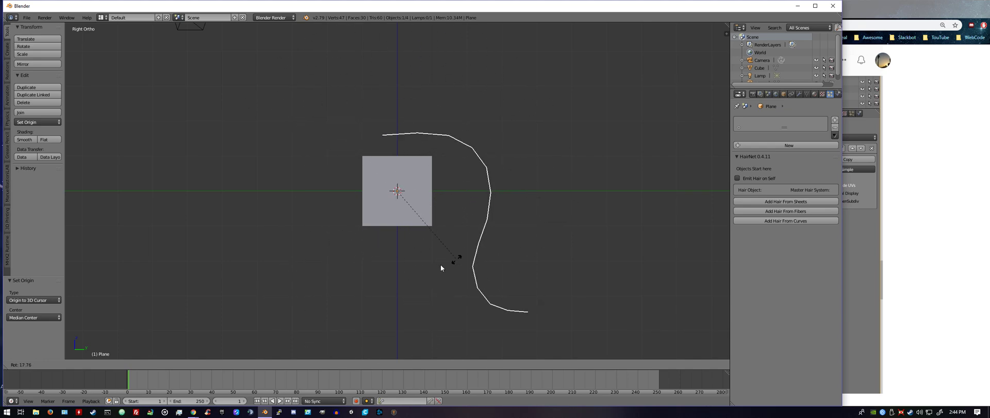
pyautogui.click(457, 252)
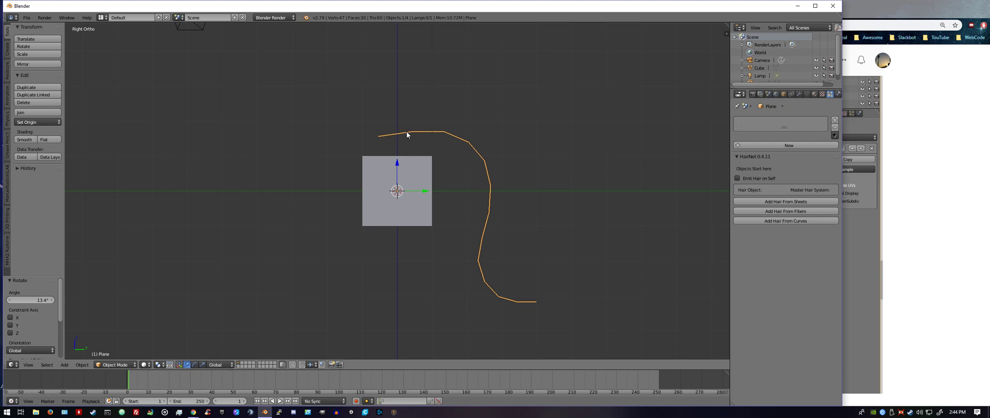
pyautogui.moveTo(396, 166)
pyautogui.mouseDown()
pyautogui.moveTo(394, 186)
pyautogui.moveTo(397, 178)
pyautogui.mouseUp()
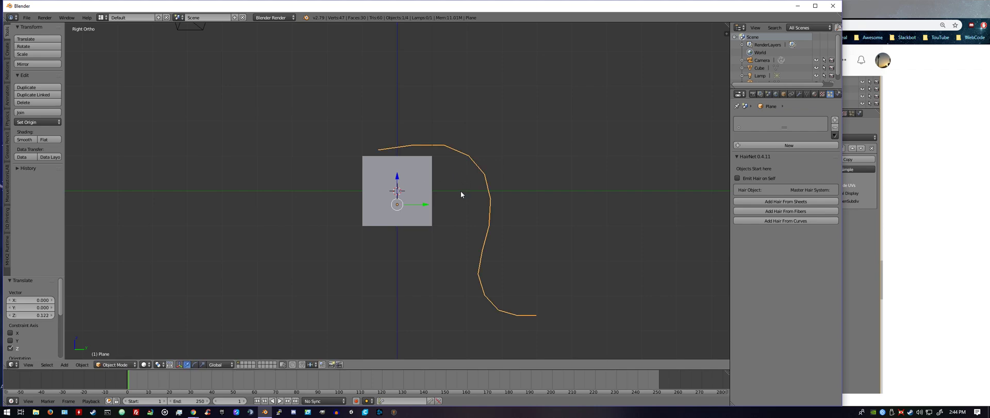
# - Enter Edit Mode on the strip and add six lengthwise loop cuts through the half on one side of its centre line
pyautogui.moveTo(461, 195); pyautogui.dragTo(398, 218, button='middle')
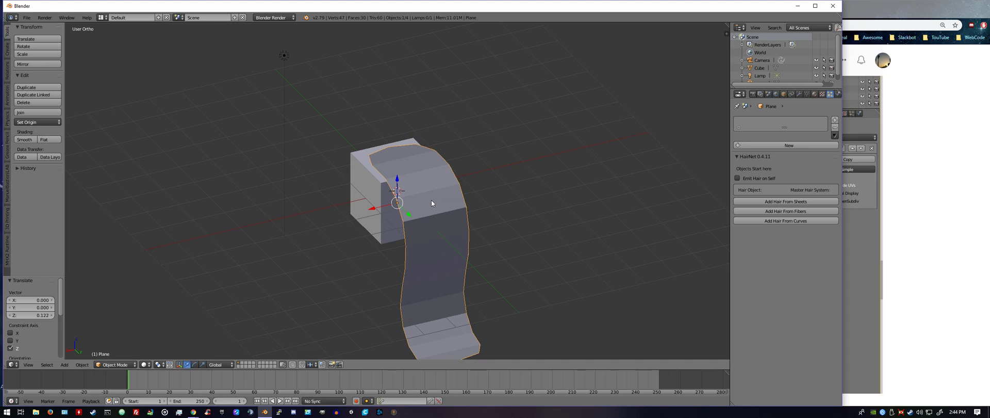
pyautogui.press('Tab')
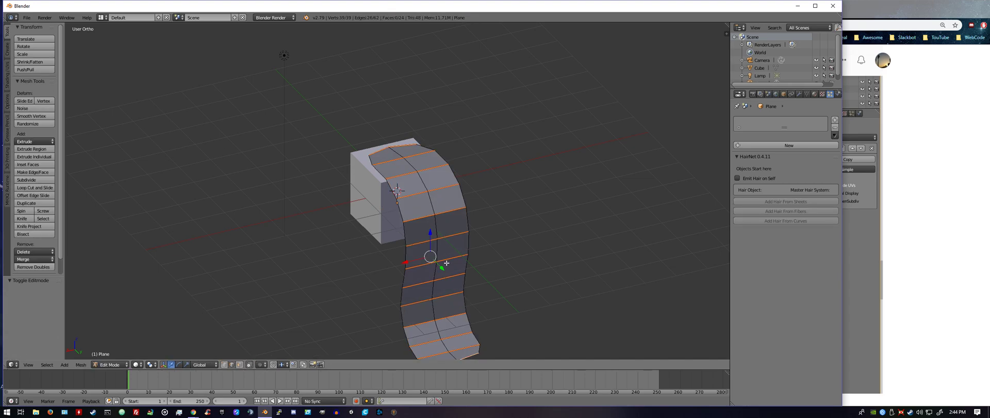
pyautogui.hotkey('ctrl', 'r')
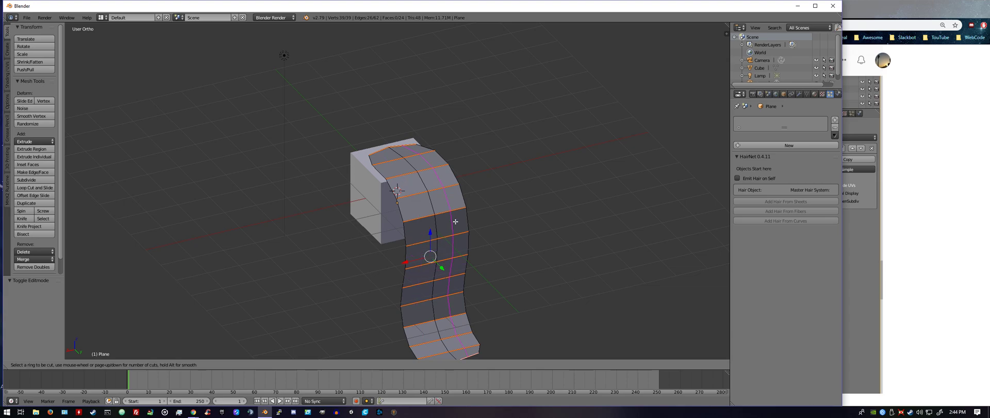
pyautogui.scroll(1, 456, 221)
pyautogui.scroll(1, 455, 222)
pyautogui.scroll(2, 455, 222)
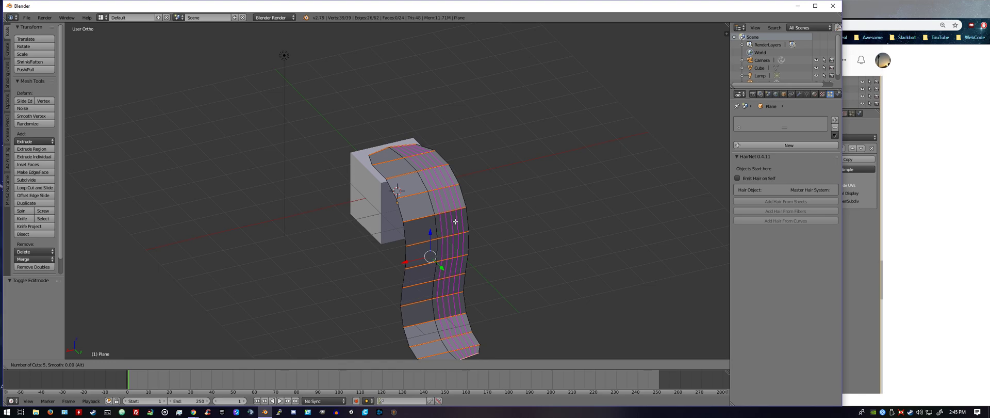
pyautogui.write('6')
pyautogui.click(455, 222)
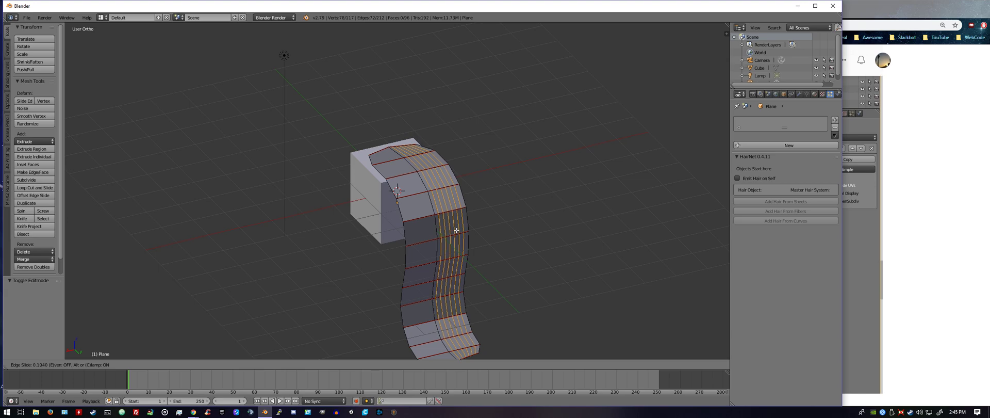
pyautogui.click(456, 231)
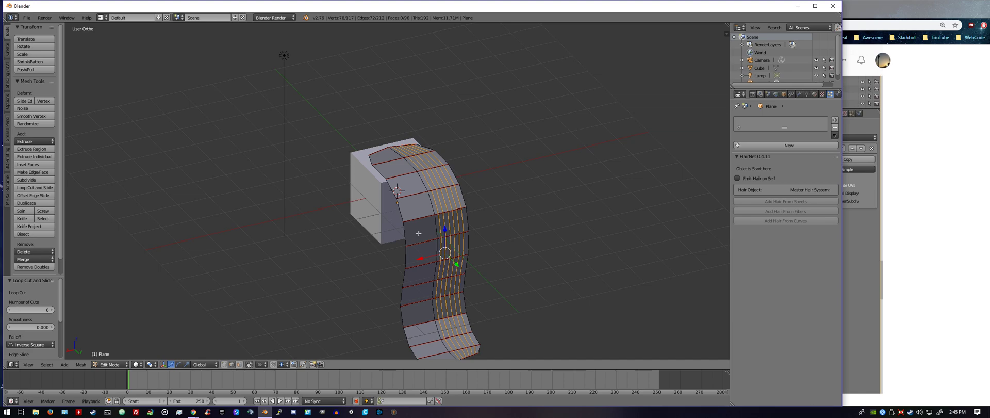
# - Add six matching lengthwise loop cuts through the strip's other half
pyautogui.hotkey('ctrl', 'r')
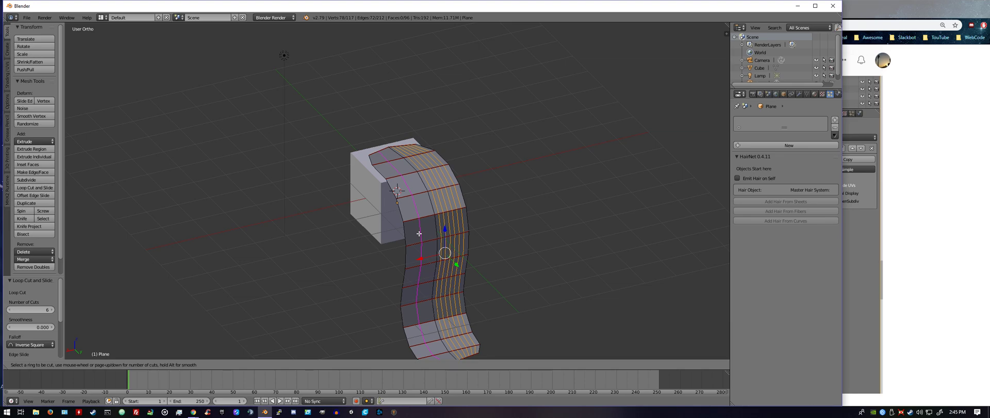
pyautogui.click(419, 234)
pyautogui.click(419, 234)
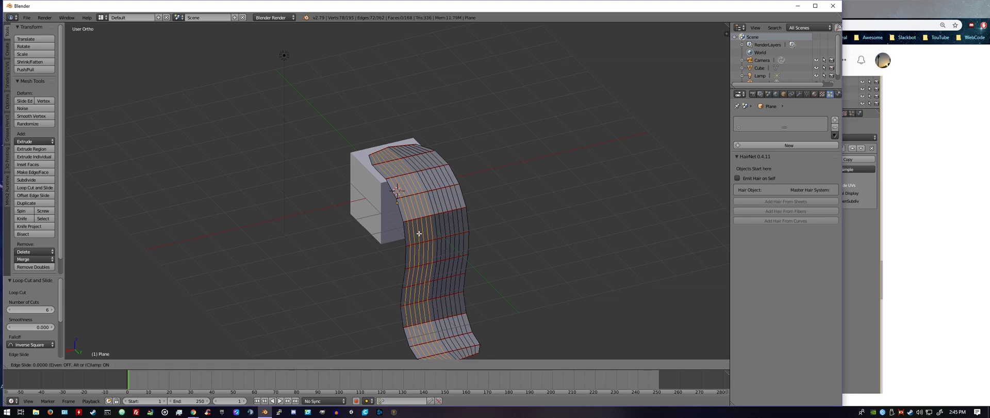
pyautogui.click(419, 234)
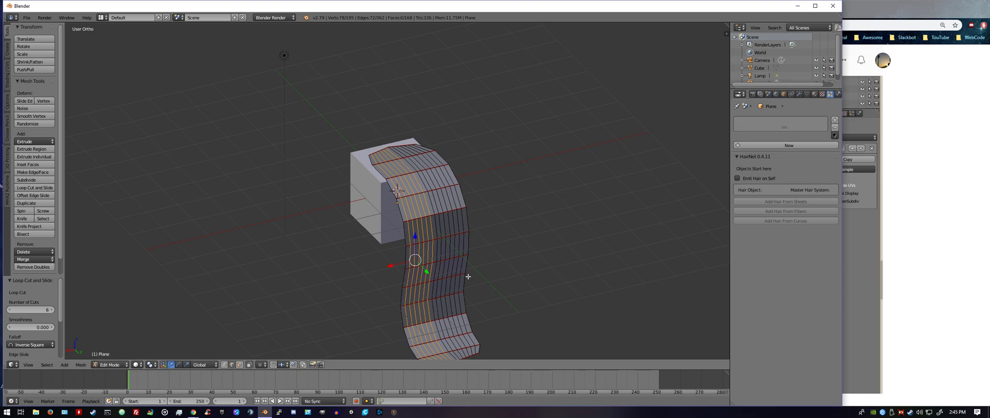
# - Select the strip's entire mesh and duplicate it nearly in place in the top view
pyautogui.moveTo(468, 277); pyautogui.dragTo(419, 193, button='middle')
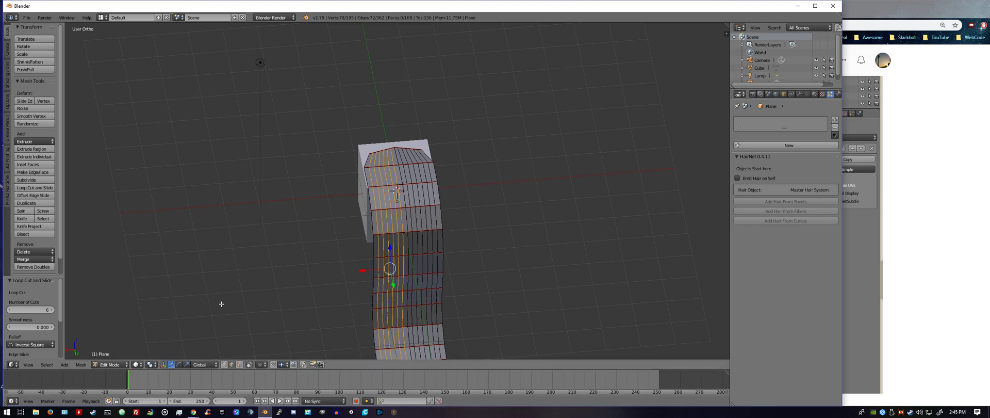
pyautogui.press('a')
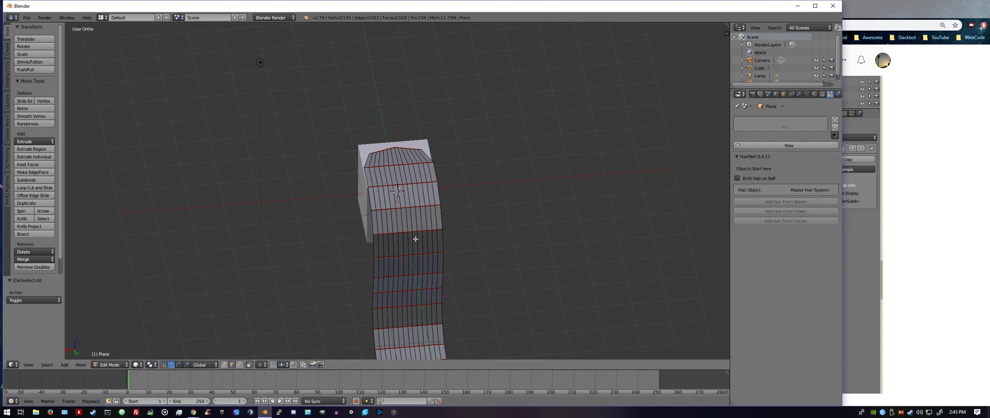
pyautogui.press('a')
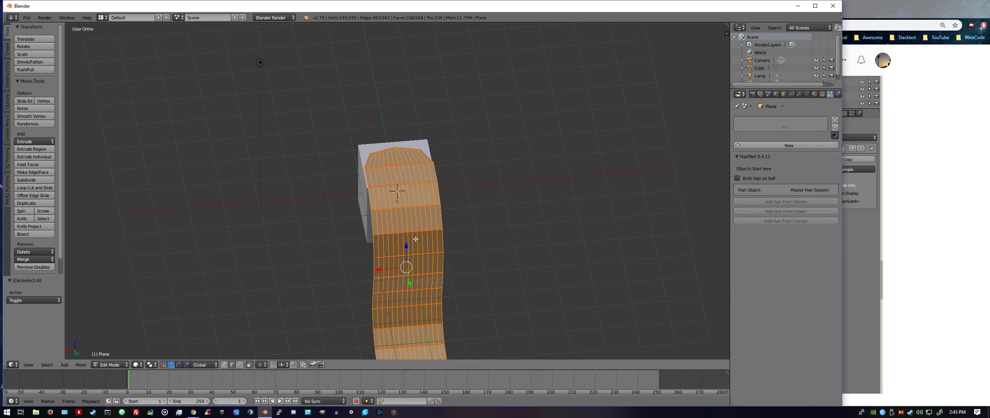
pyautogui.press('KP_7')
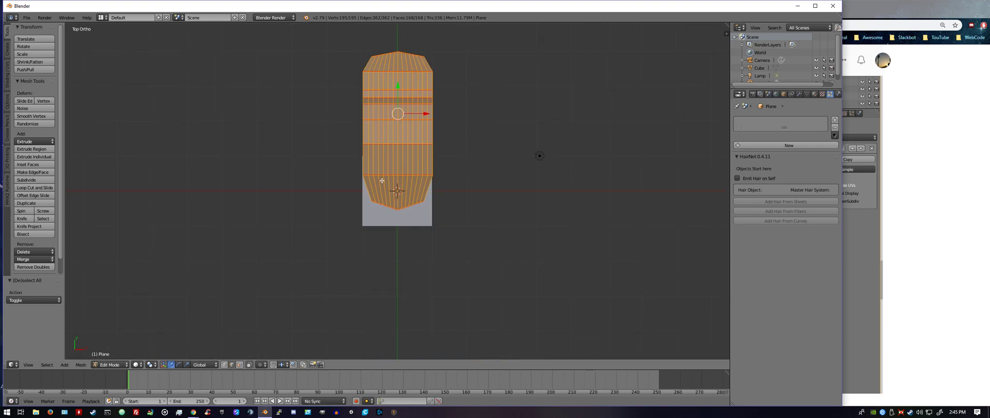
pyautogui.hotkey('shift', 'd')
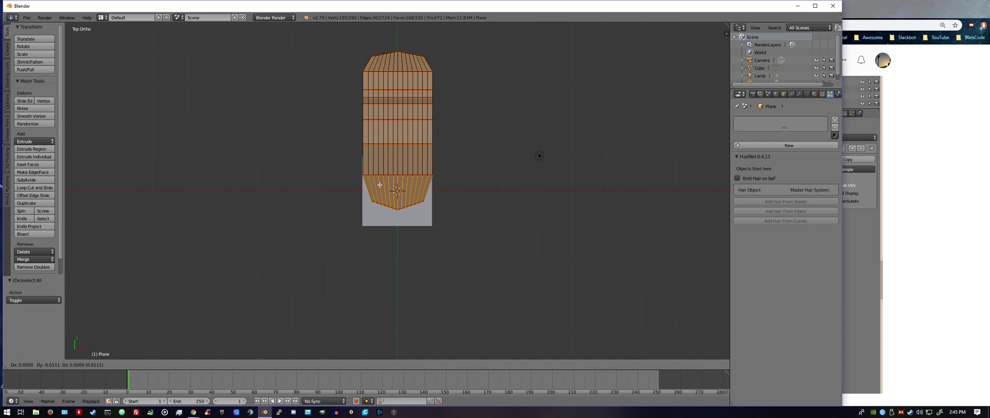
pyautogui.click(379, 185)
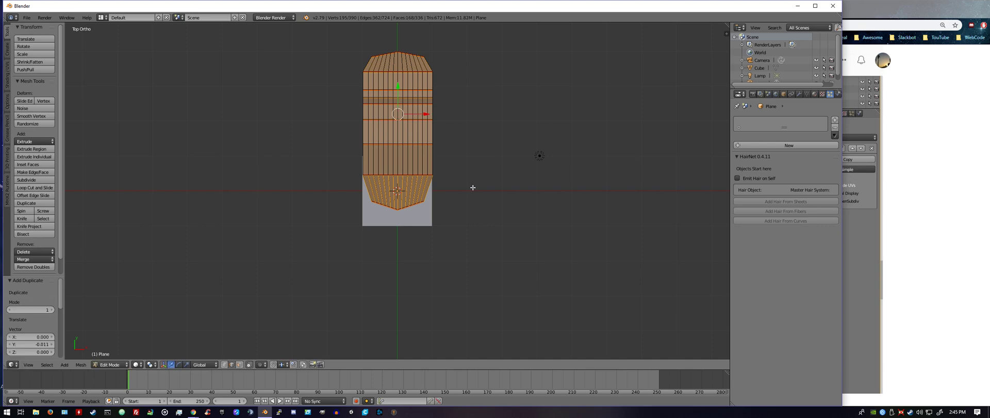
# - Rotate the duplicated strip about 37.2°, then move it about 1.16 along X and -0.23 along Y so its root overlaps the cube
pyautogui.press('r')
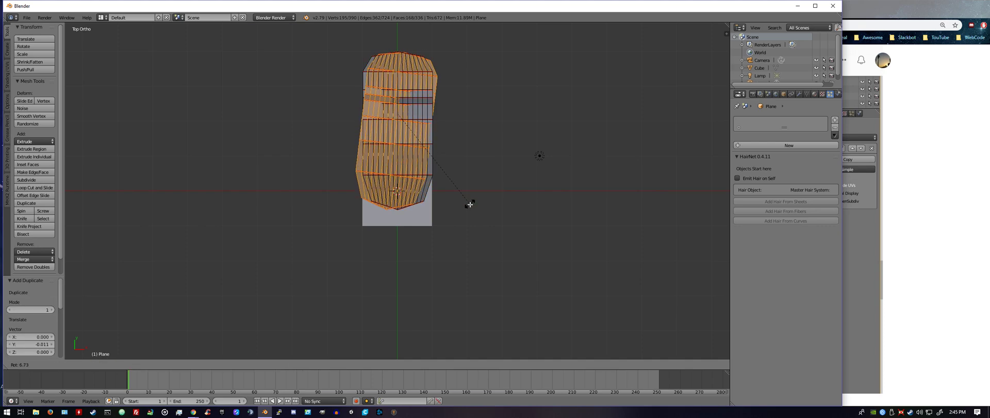
pyautogui.click(425, 217)
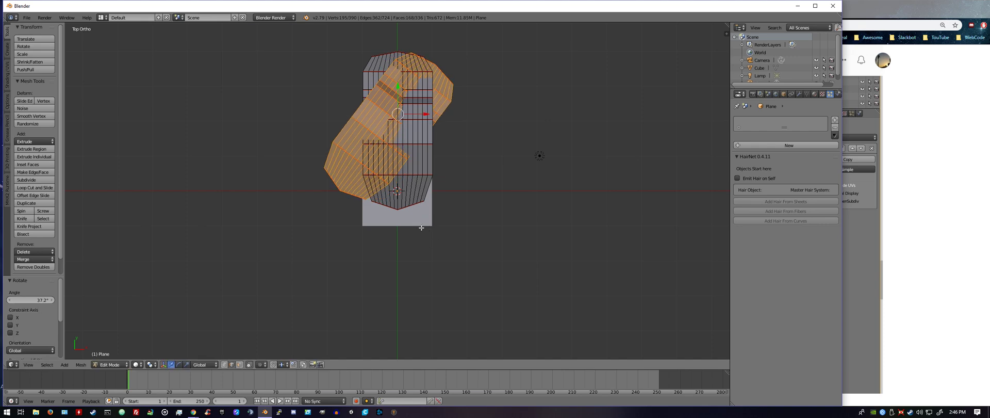
pyautogui.press('g')
pyautogui.press('x')
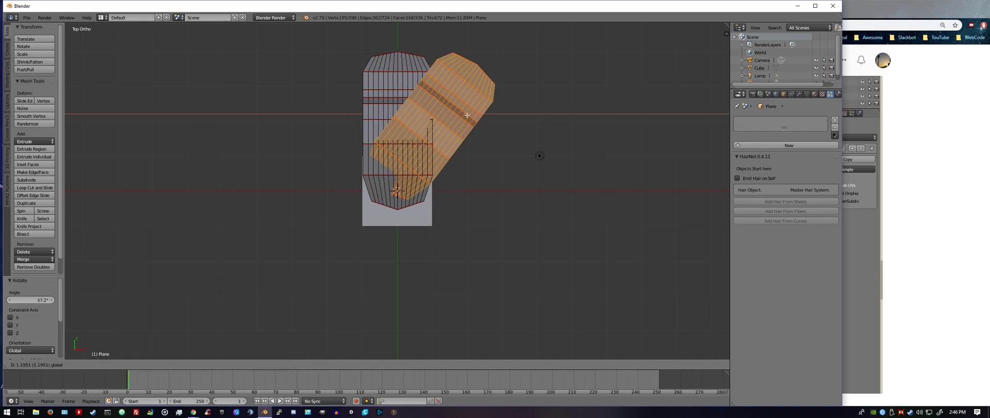
pyautogui.press('y')
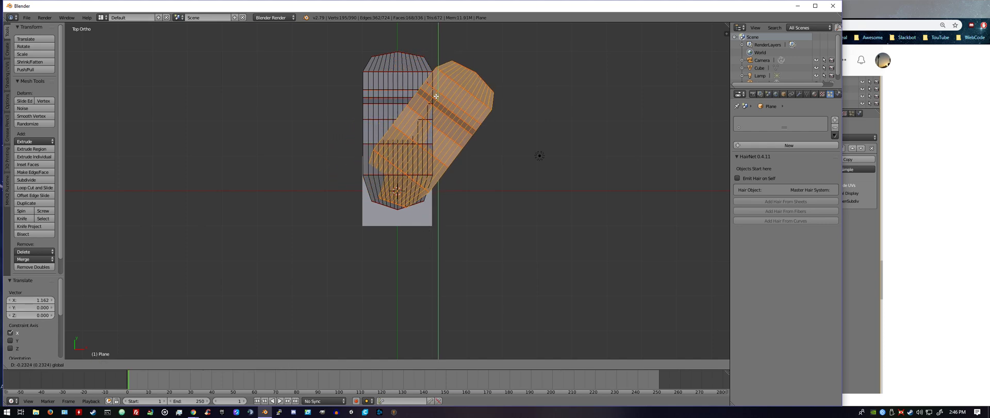
pyautogui.click(437, 159)
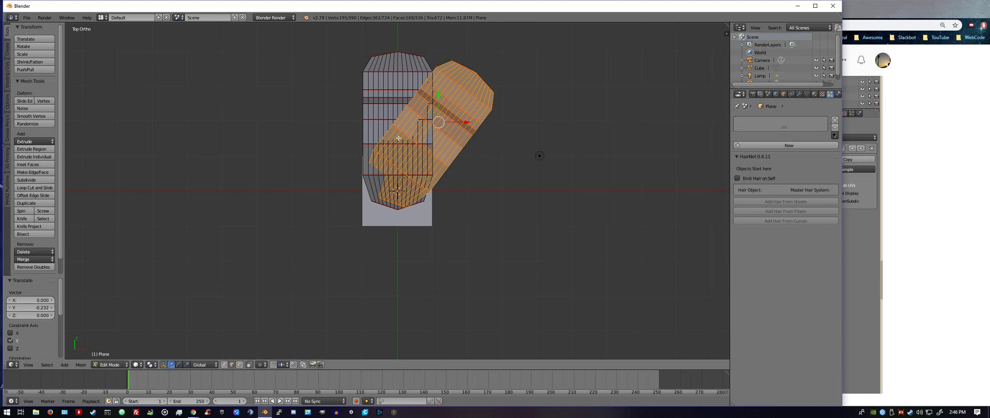
# - Duplicate the angled strip to the cube's other side, rotate the copy about -70.3°, and shift it about -0.79 along X to mirror the first copy
pyautogui.hotkey('shift', 'd')
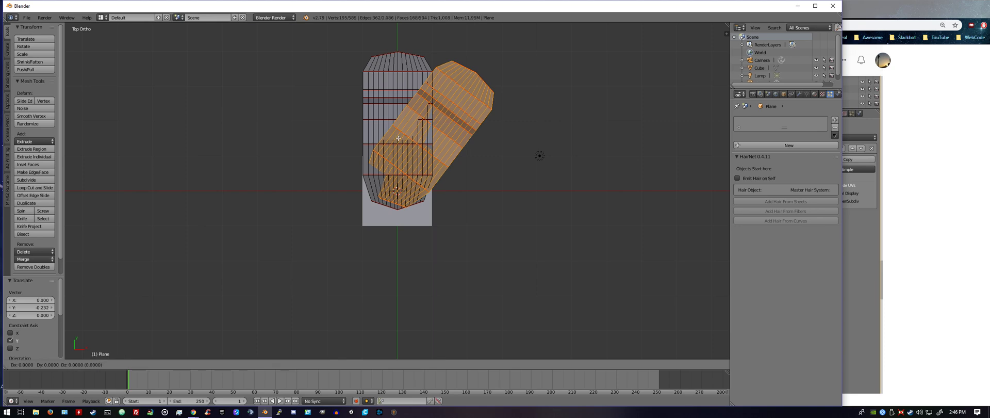
pyautogui.click(349, 141)
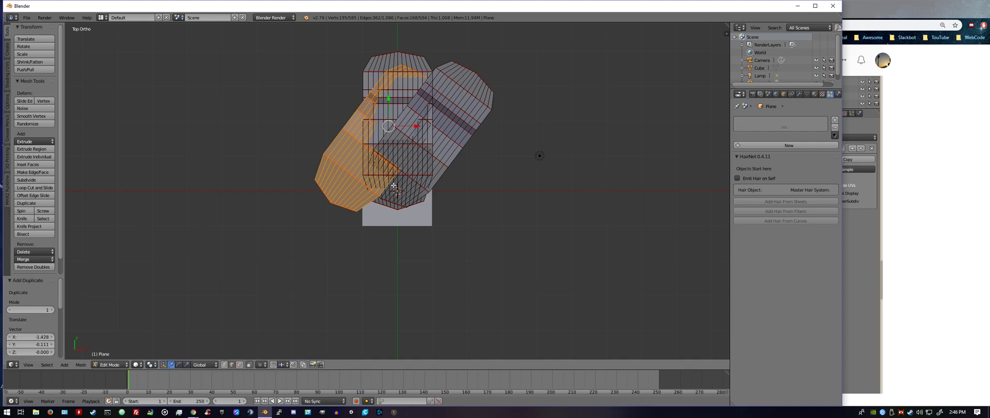
pyautogui.press('r')
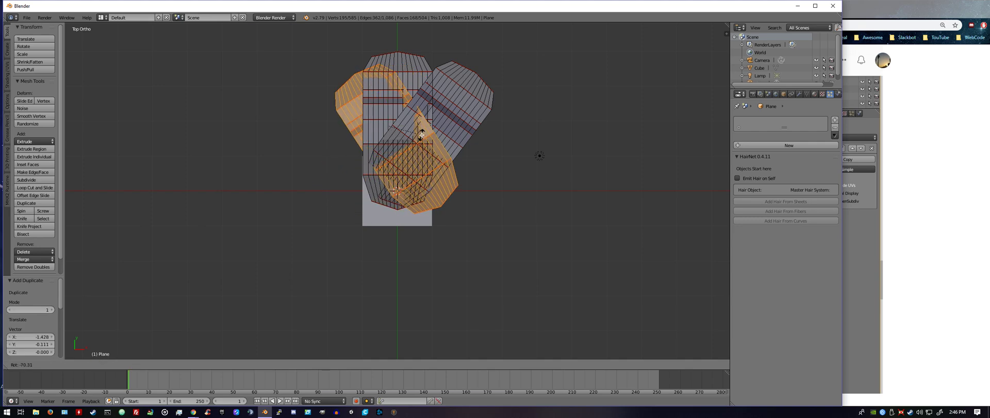
pyautogui.click(416, 125)
pyautogui.press('g')
pyautogui.press('x')
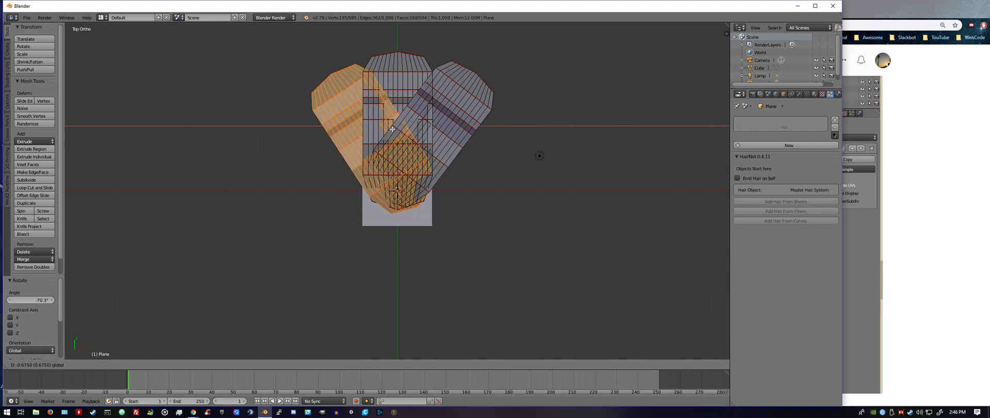
pyautogui.click(389, 129)
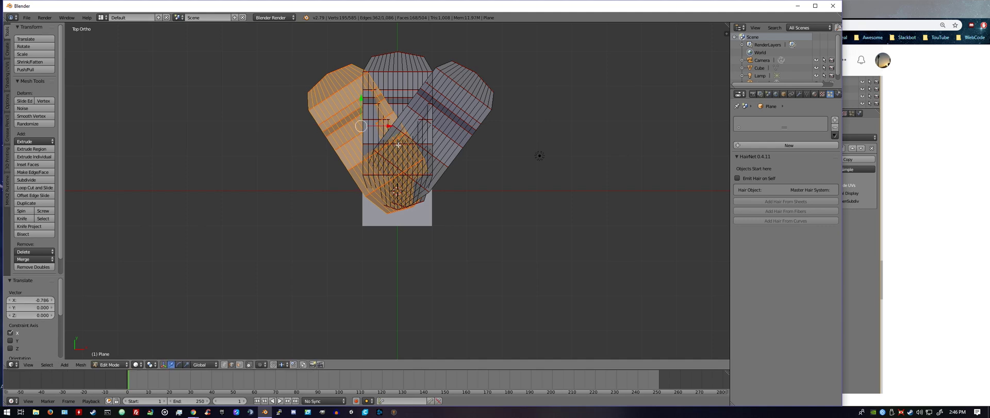
# - Duplicate the mirrored strip in place, rotate the copy further outward, and move it along X and Y so its root rests over the cube
pyautogui.hotkey('shift', 'd')
pyautogui.press('Escape')
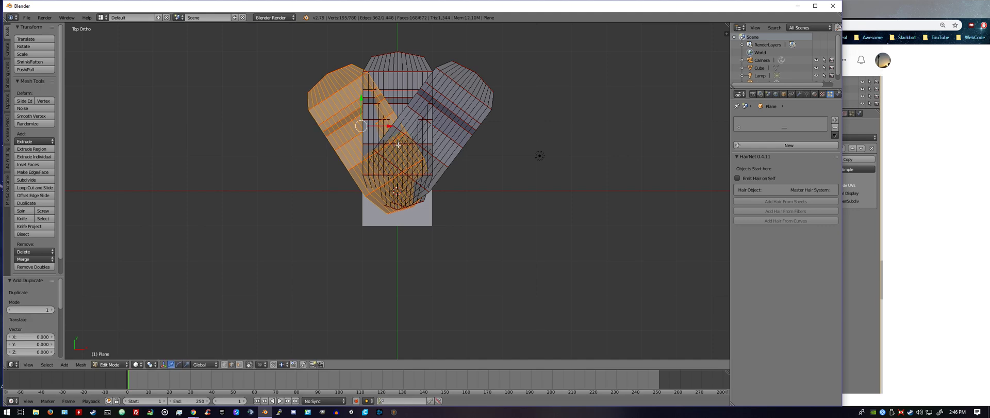
pyautogui.press('r')
pyautogui.click(361, 99)
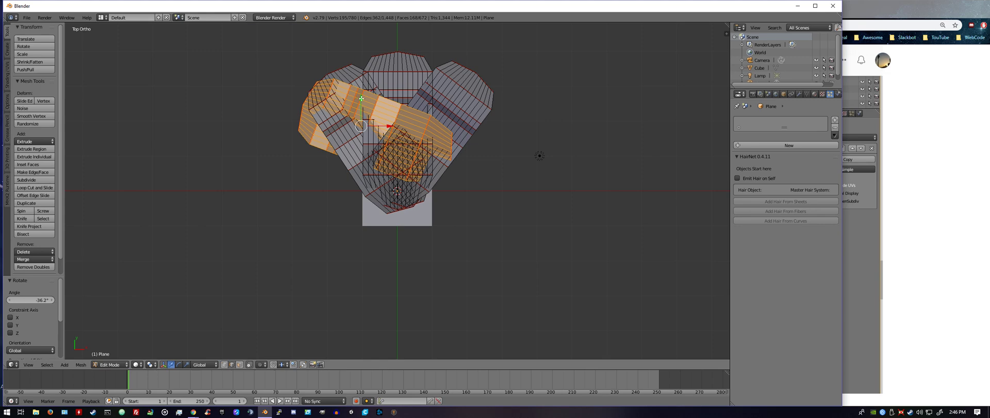
pyautogui.moveTo(361, 99); pyautogui.dragTo(379, 143)
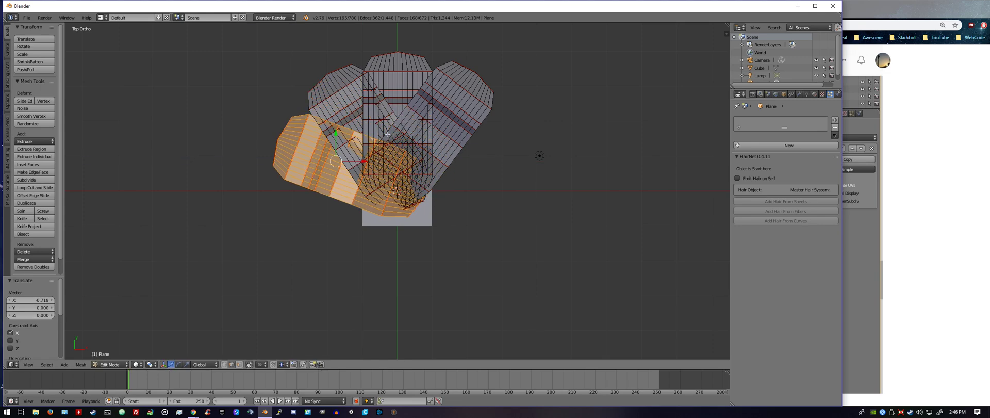
# - Duplicate the outermost strip, move the copy about 2.235 along X, rotate it 141°, and shift it about 1.295 along X to mirror the original
pyautogui.hotkey('shift', 'd')
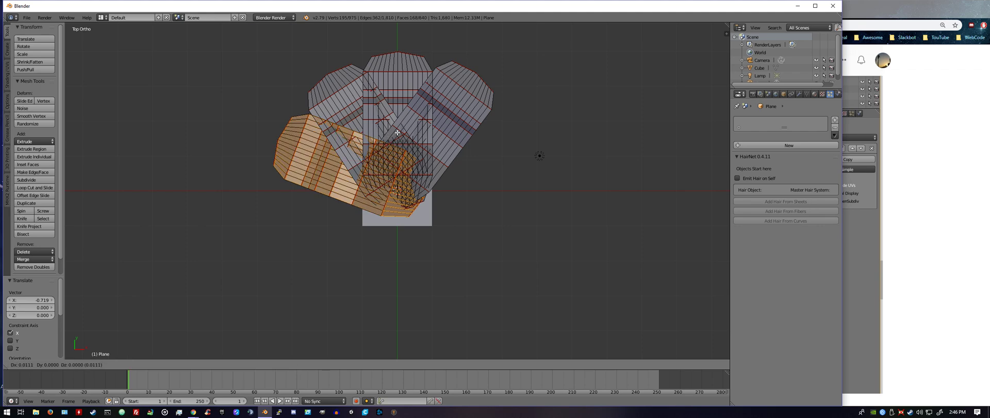
pyautogui.click(398, 132)
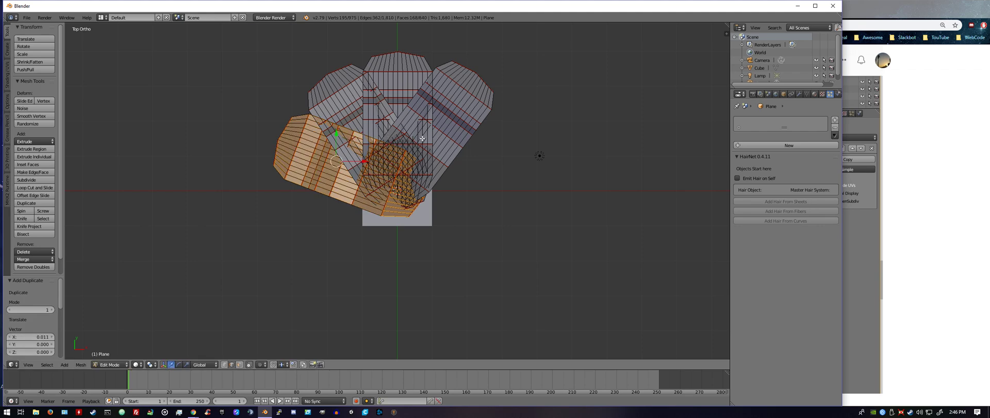
pyautogui.moveTo(364, 161); pyautogui.dragTo(442, 168)
pyautogui.press('r')
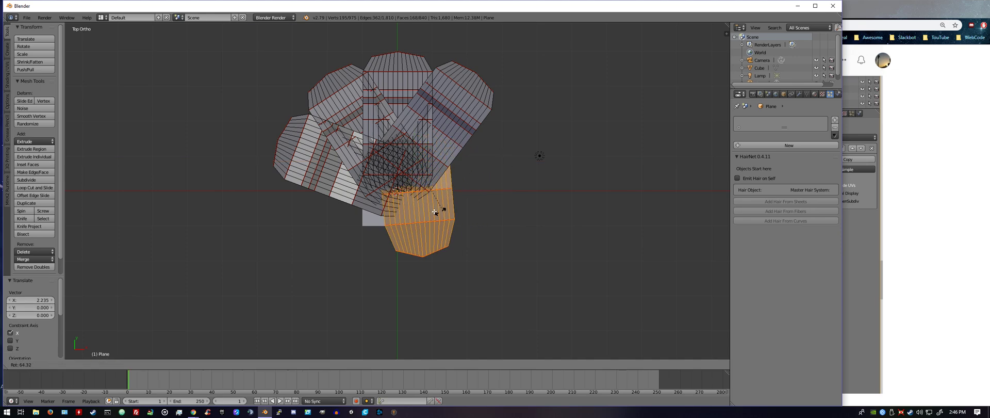
pyautogui.click(367, 206)
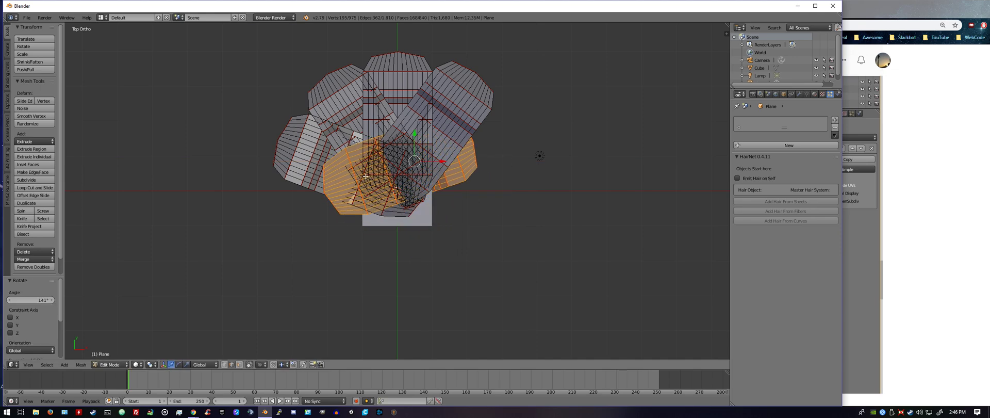
pyautogui.moveTo(443, 161); pyautogui.dragTo(477, 197)
pyautogui.moveTo(466, 222); pyautogui.dragTo(374, 174, button='middle')
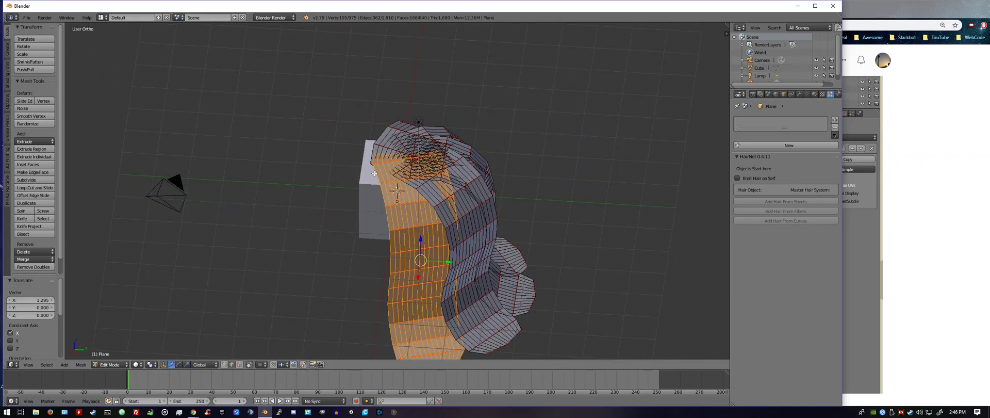
# - Return to Object Mode, add the cube to the strip selection as the active object, and generate its hair with Add Hair From Sheets
pyautogui.press('Tab')
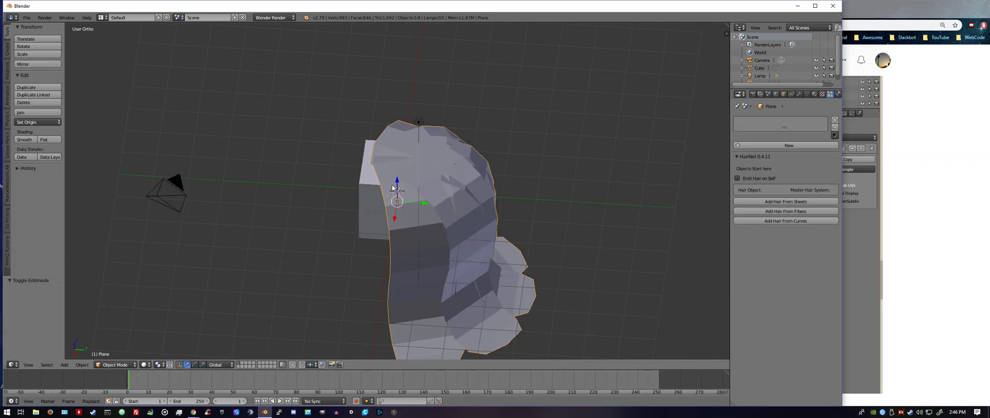
pyautogui.moveTo(373, 172); pyautogui.dragTo(311, 166, button='middle')
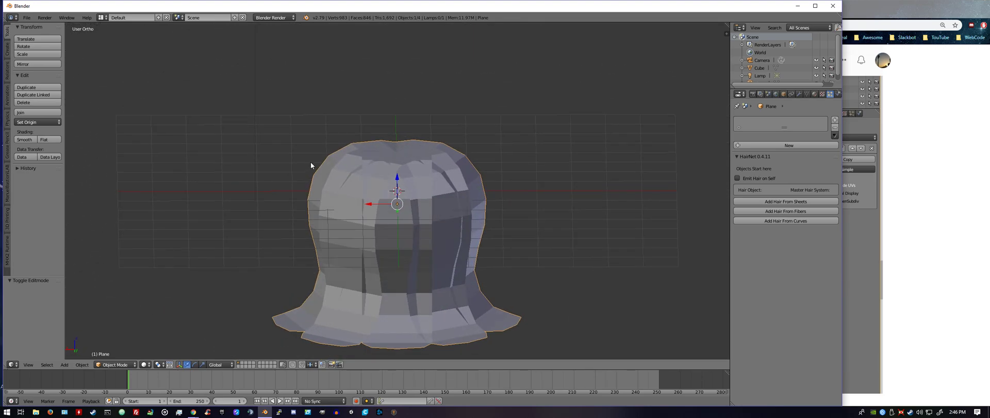
pyautogui.click(806, 202)
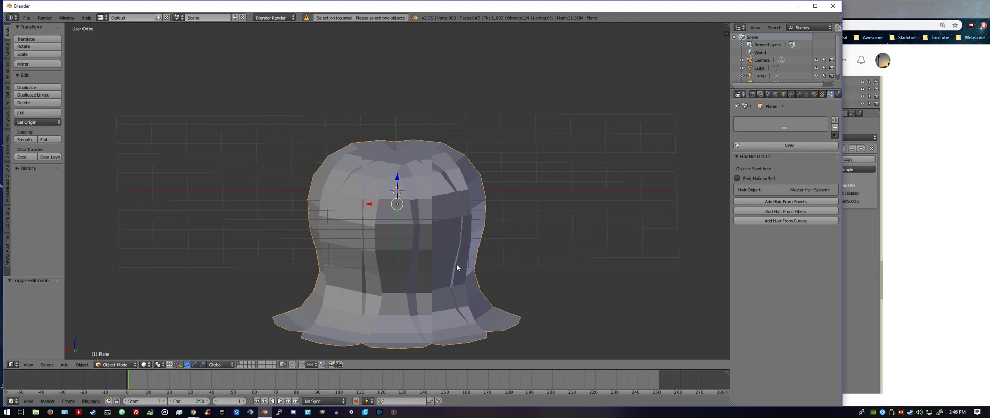
pyautogui.moveTo(442, 283); pyautogui.dragTo(490, 195, button='middle')
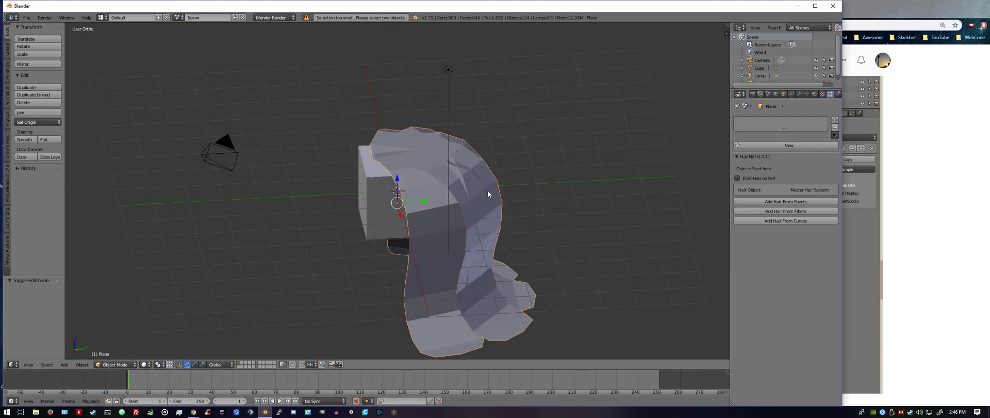
pyautogui.keyDown('shift'); pyautogui.rightClick(382, 206); pyautogui.keyUp('shift')
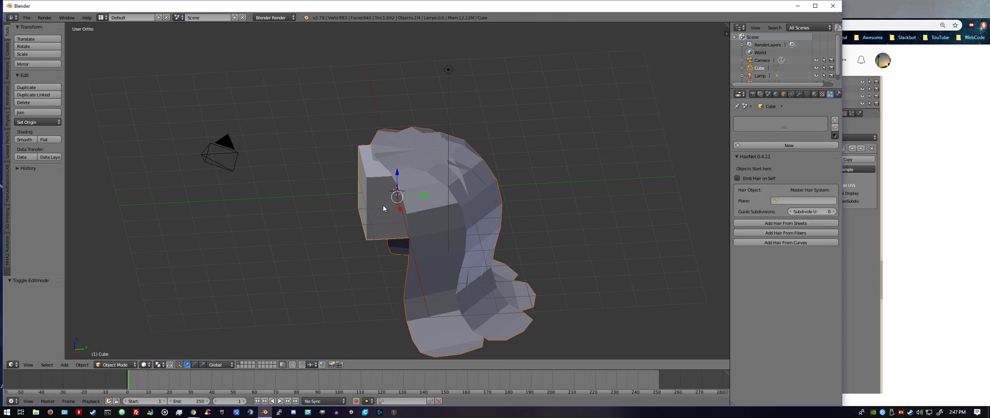
pyautogui.click(759, 221)
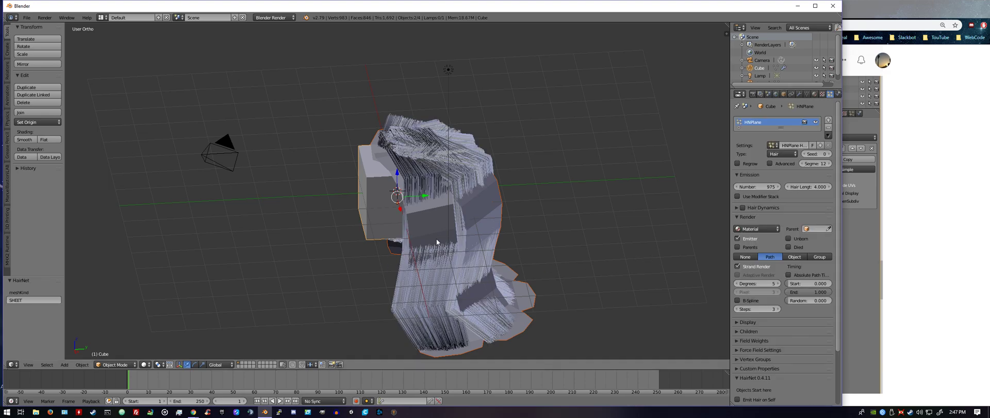
# - Hide the Plane guide strips in the viewport and inspect the generated hair from several angles
pyautogui.moveTo(477, 240); pyautogui.dragTo(386, 230, button='middle')
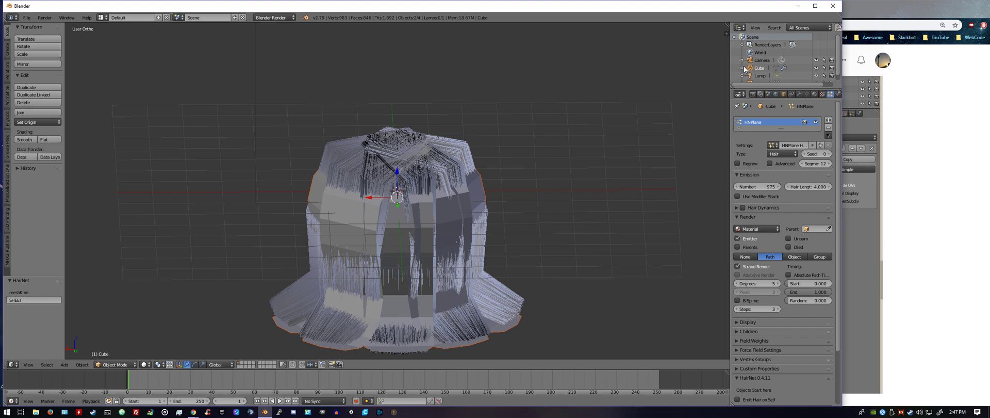
pyautogui.scroll(-1, 744, 69)
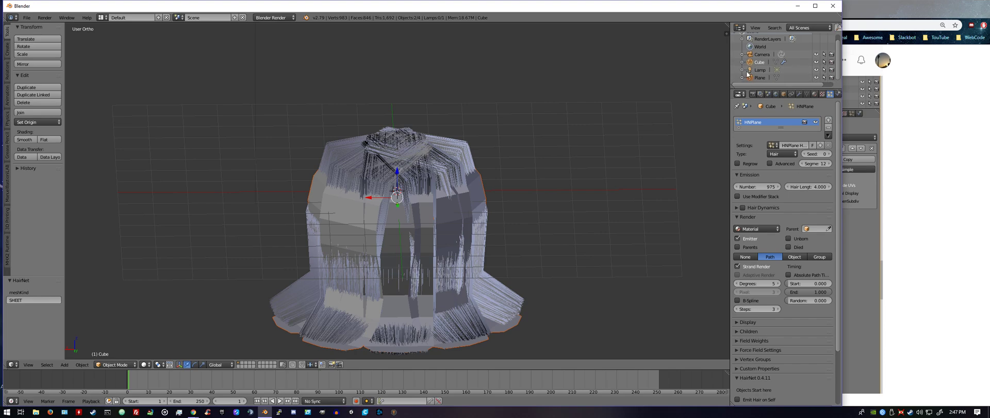
pyautogui.click(816, 78)
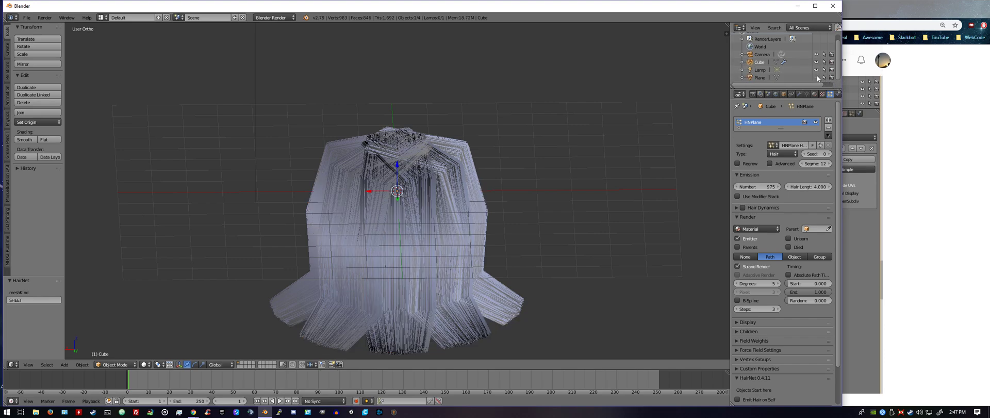
pyautogui.moveTo(587, 206); pyautogui.dragTo(712, 294, button='middle')
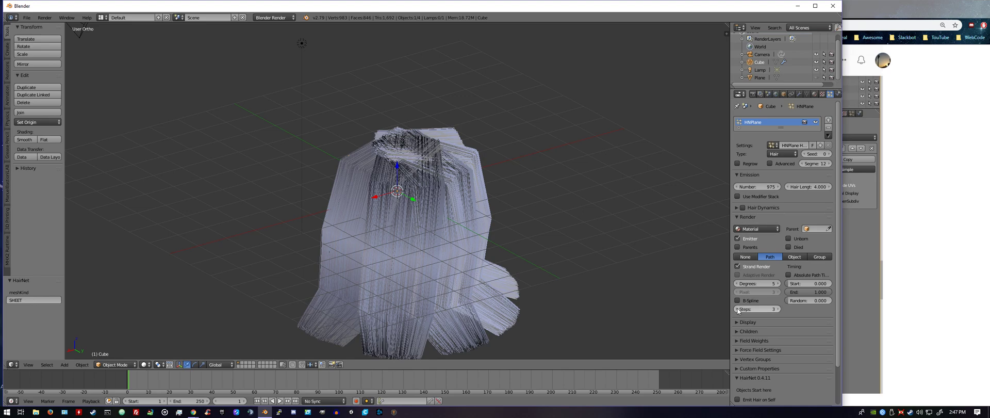
# - Expand the hair particle system's Display and Children settings and set the display steps to 7
pyautogui.click(736, 321)
pyautogui.scroll(-2, 740, 347)
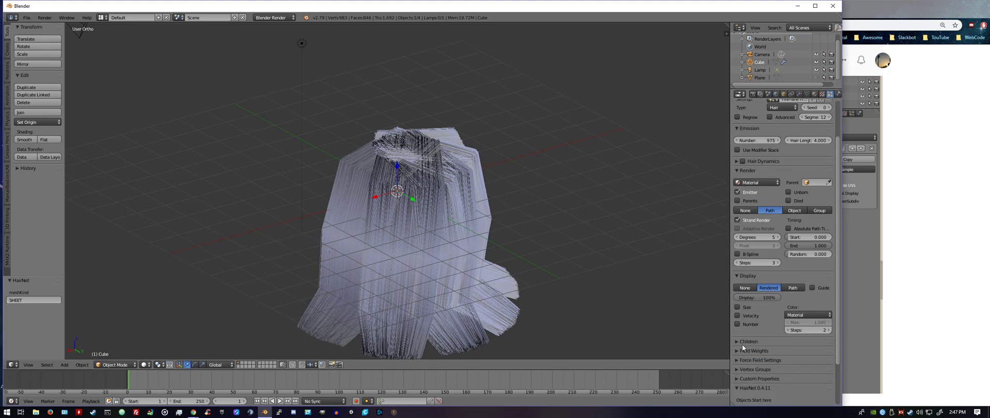
pyautogui.click(741, 343)
pyautogui.scroll(-1, 742, 342)
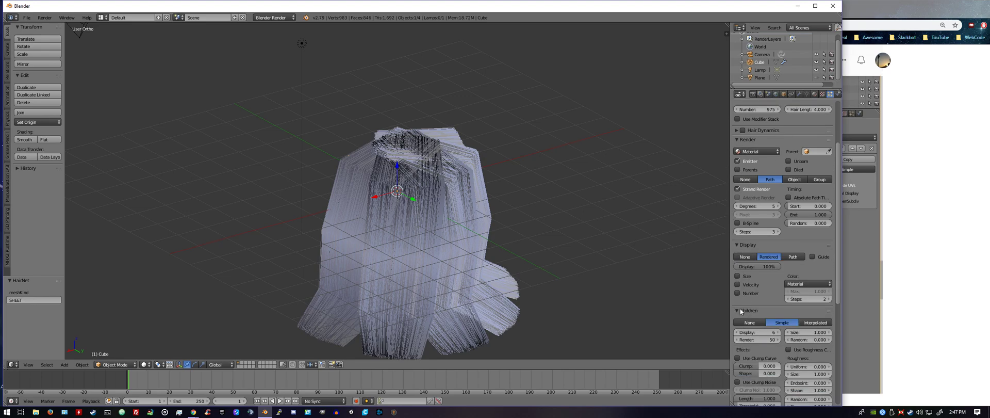
pyautogui.scroll(-2, 740, 307)
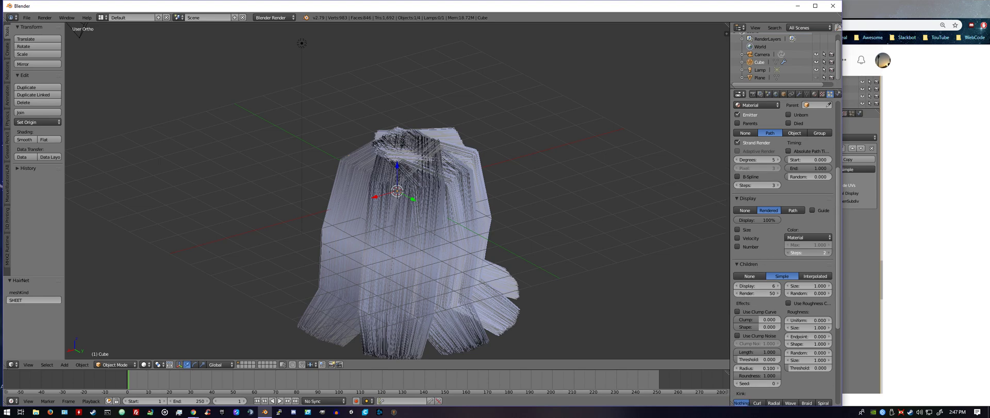
pyautogui.moveTo(808, 252); pyautogui.dragTo(825, 252)
# - Set the child hairs' clump shape to about 0.526 and their radius to 0.500
pyautogui.scroll(-1, 763, 323)
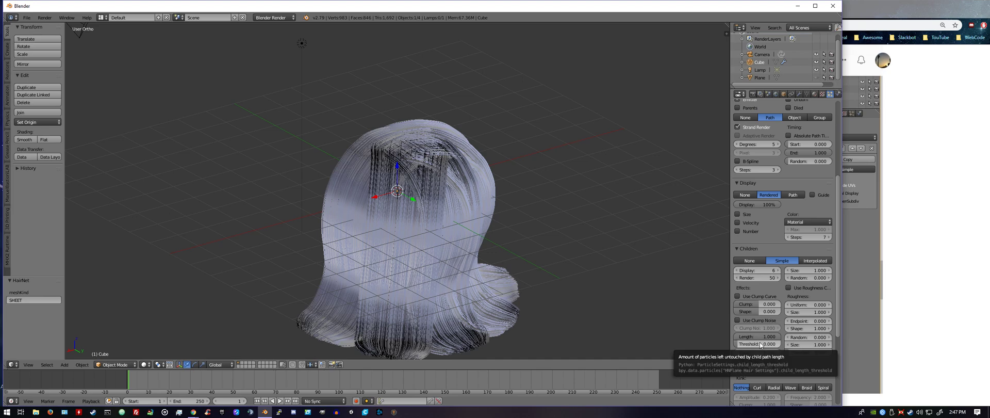
pyautogui.moveTo(759, 312); pyautogui.dragTo(782, 312)
pyautogui.moveTo(759, 353)
pyautogui.mouseDown()
pyautogui.moveTo(784, 353)
pyautogui.moveTo(748, 350)
pyautogui.mouseUp()
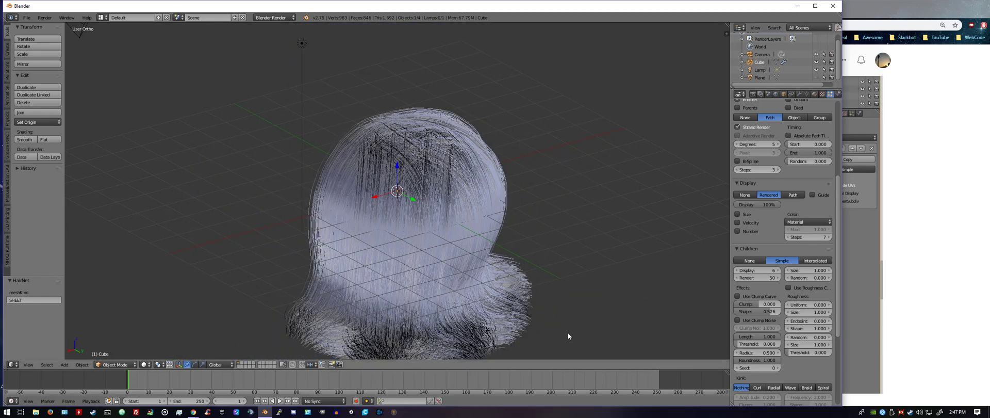